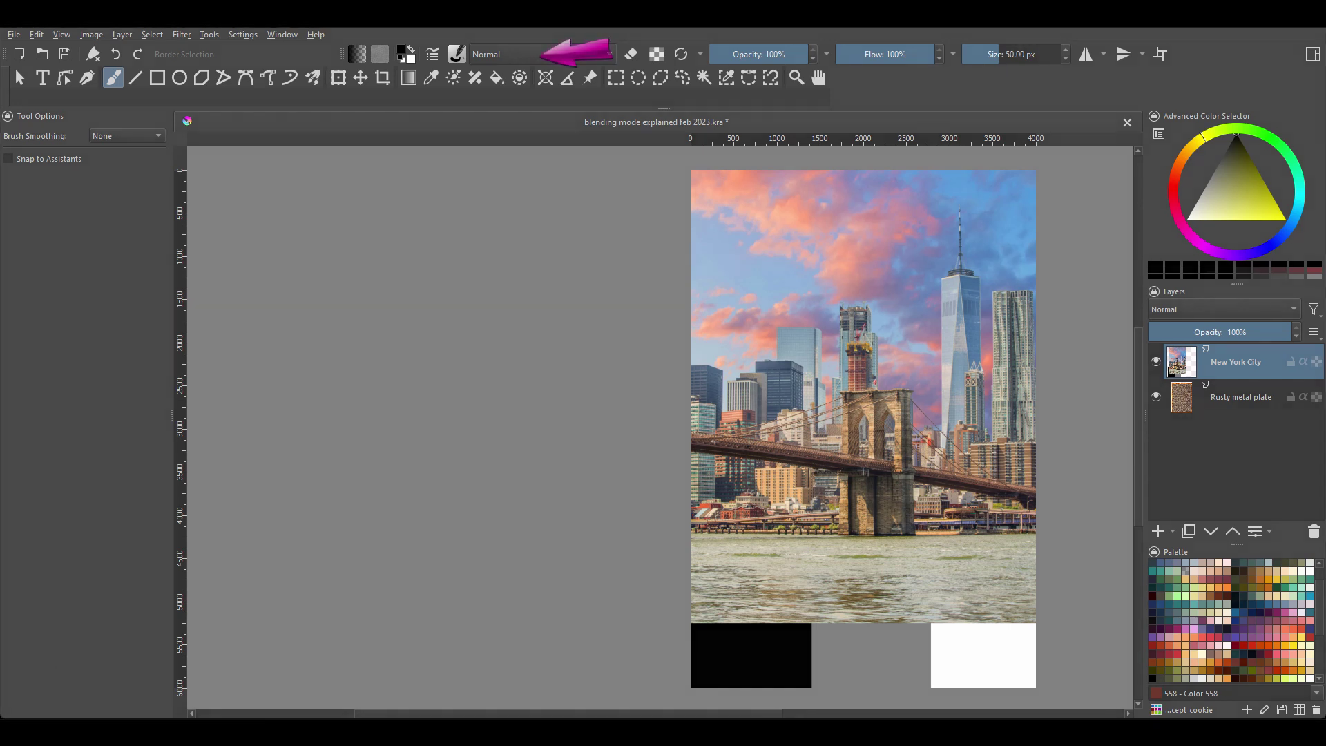
# Step: Browse the brush blending modes, then the New York City layer's blending modes
pyautogui.click(519, 52)
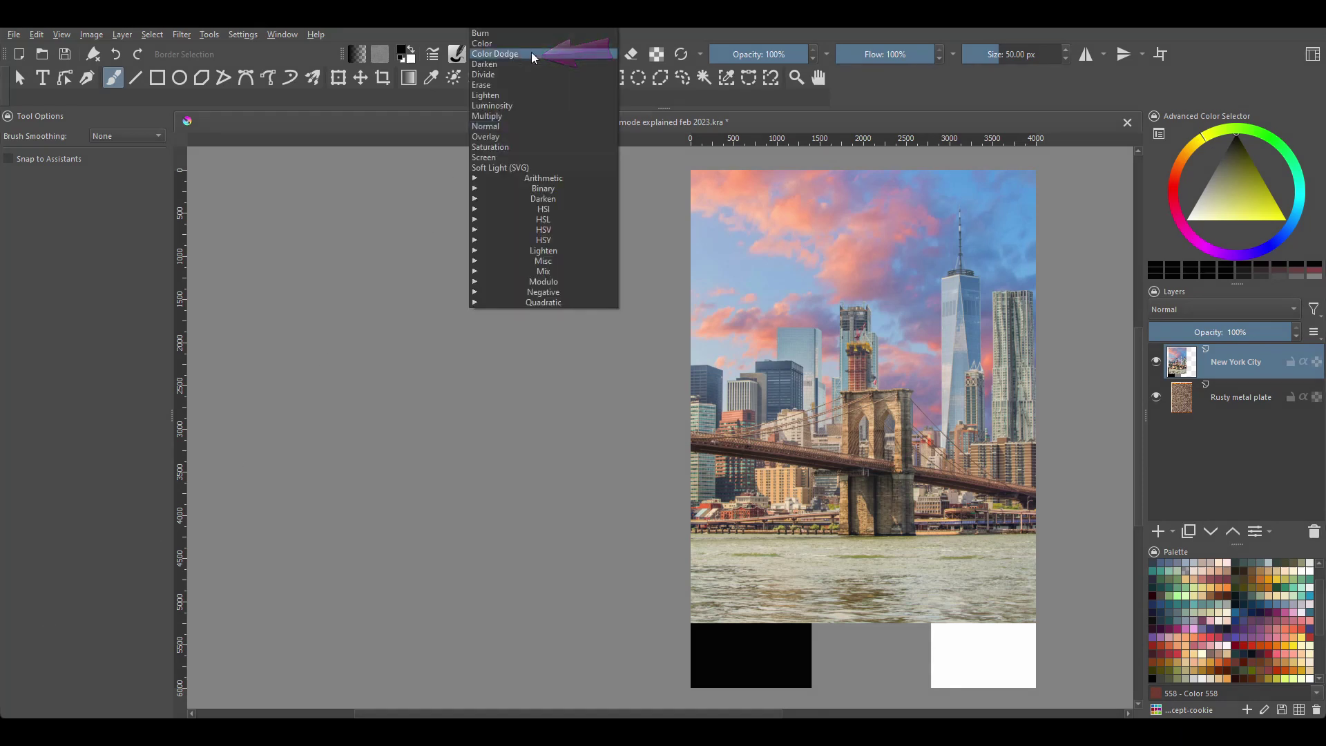
pyautogui.click(414, 580)
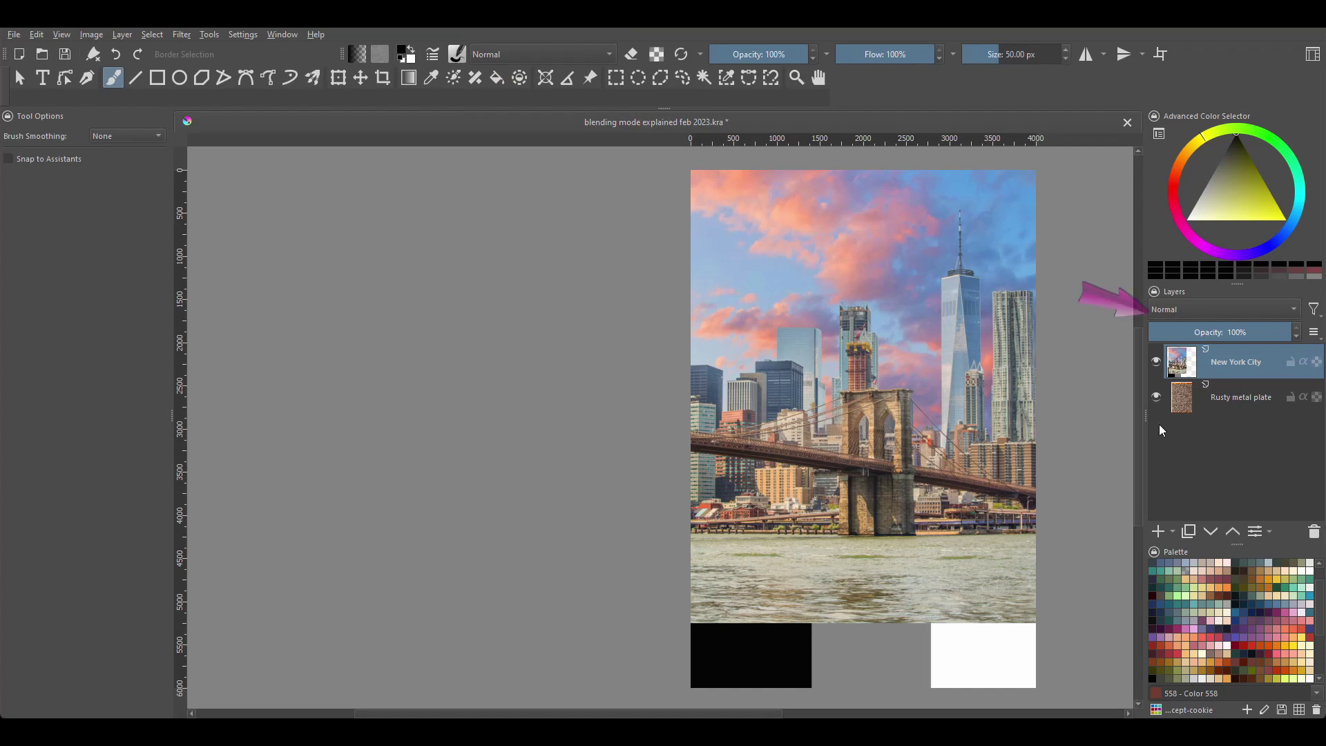
pyautogui.click(1192, 313)
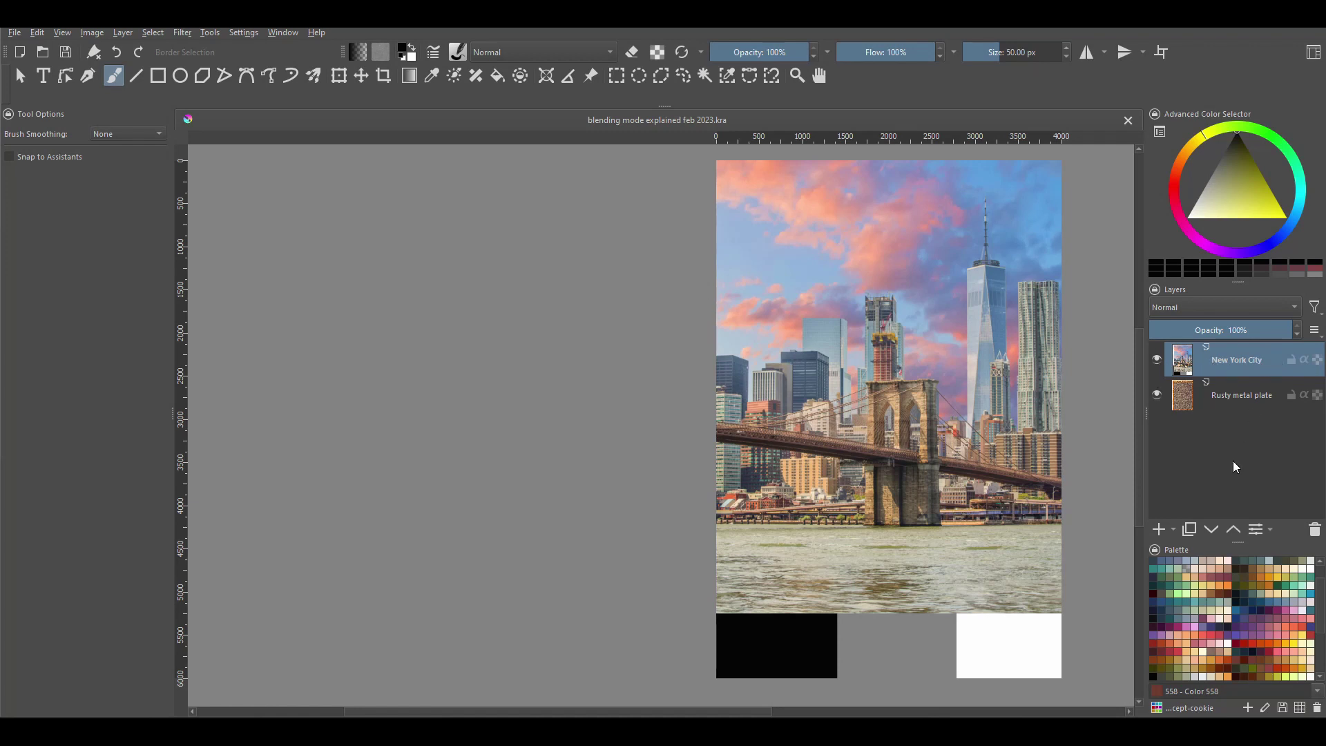
# Step: Briefly hide the New York City layer to see the rust, restore it, then set it to Darken
pyautogui.click(1157, 359)
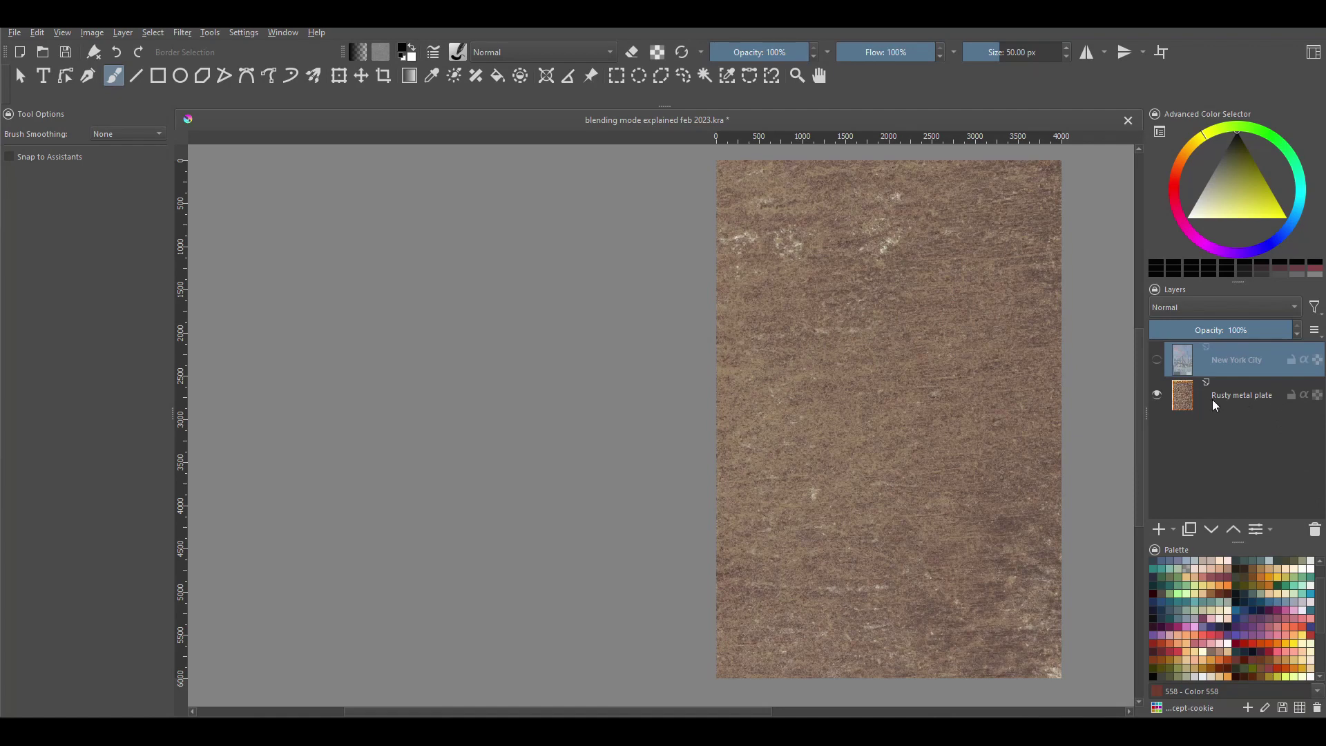
pyautogui.hotkey('ctrl', 'z')
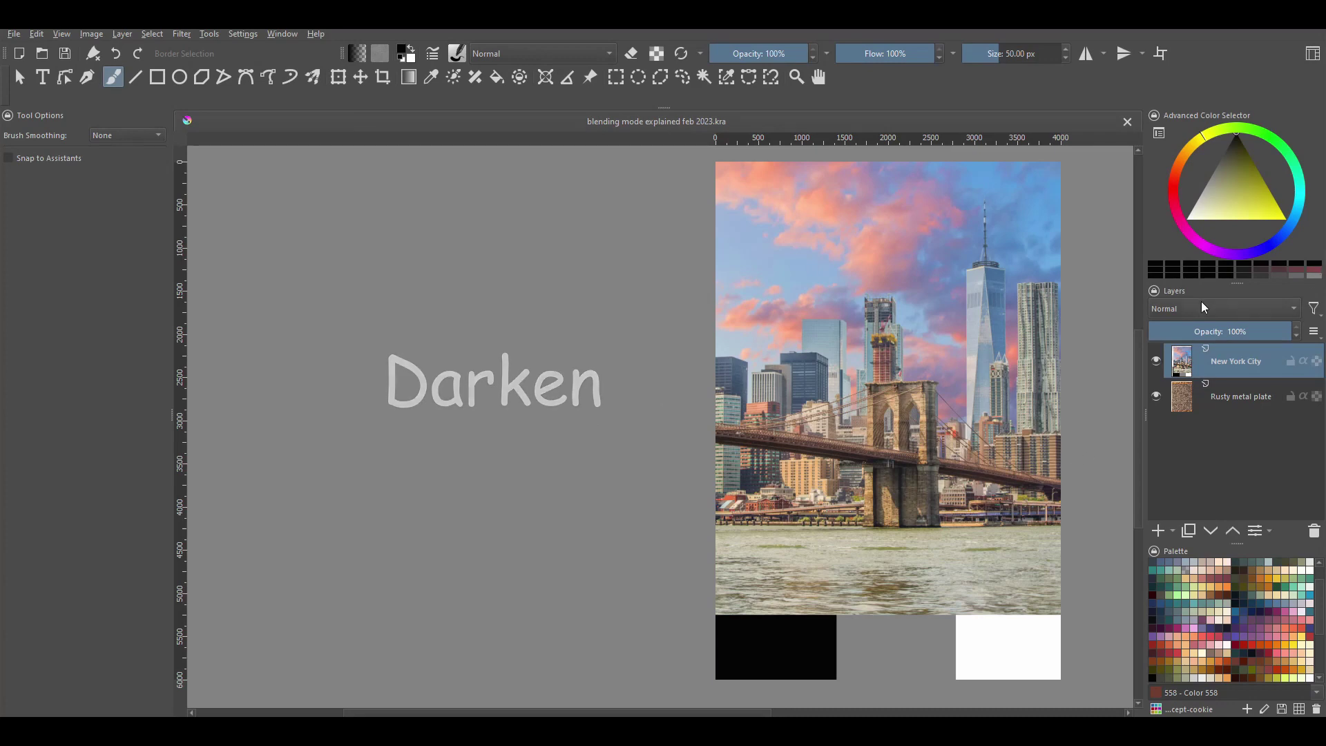
pyautogui.click(1217, 311)
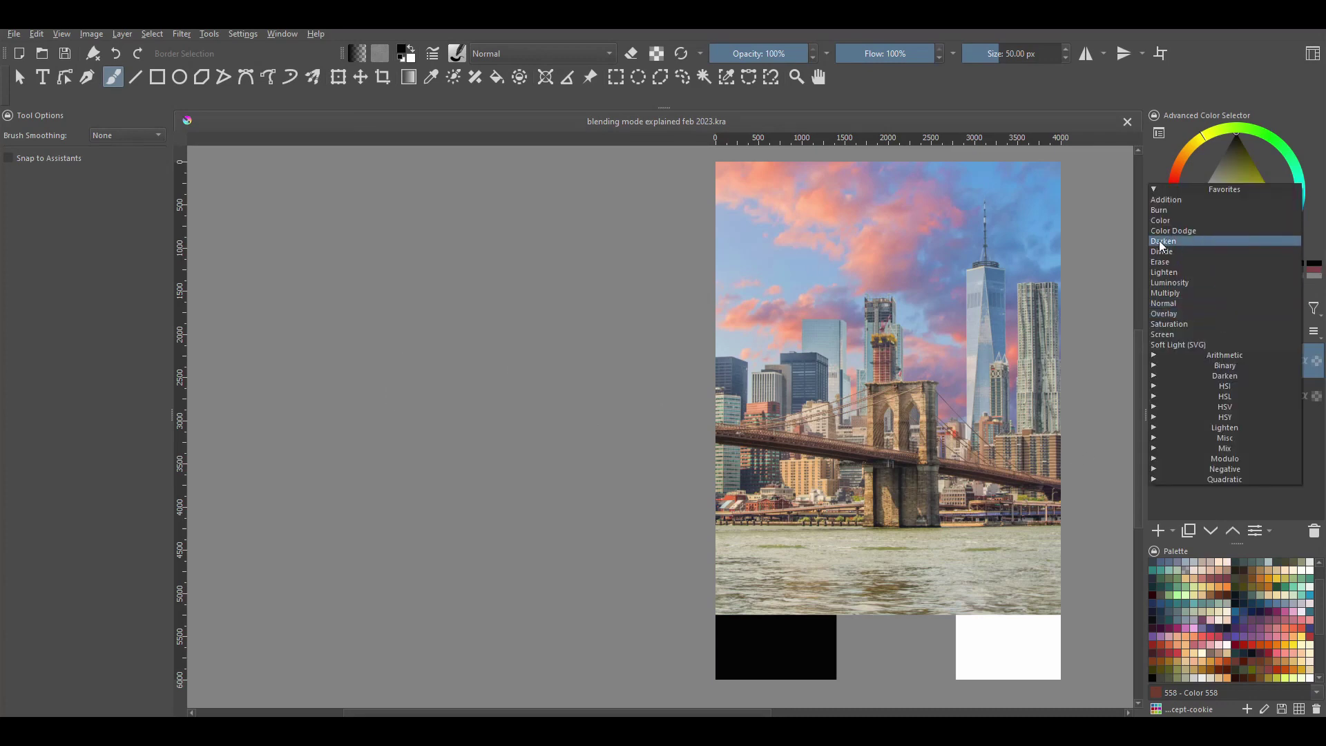
pyautogui.click(1193, 240)
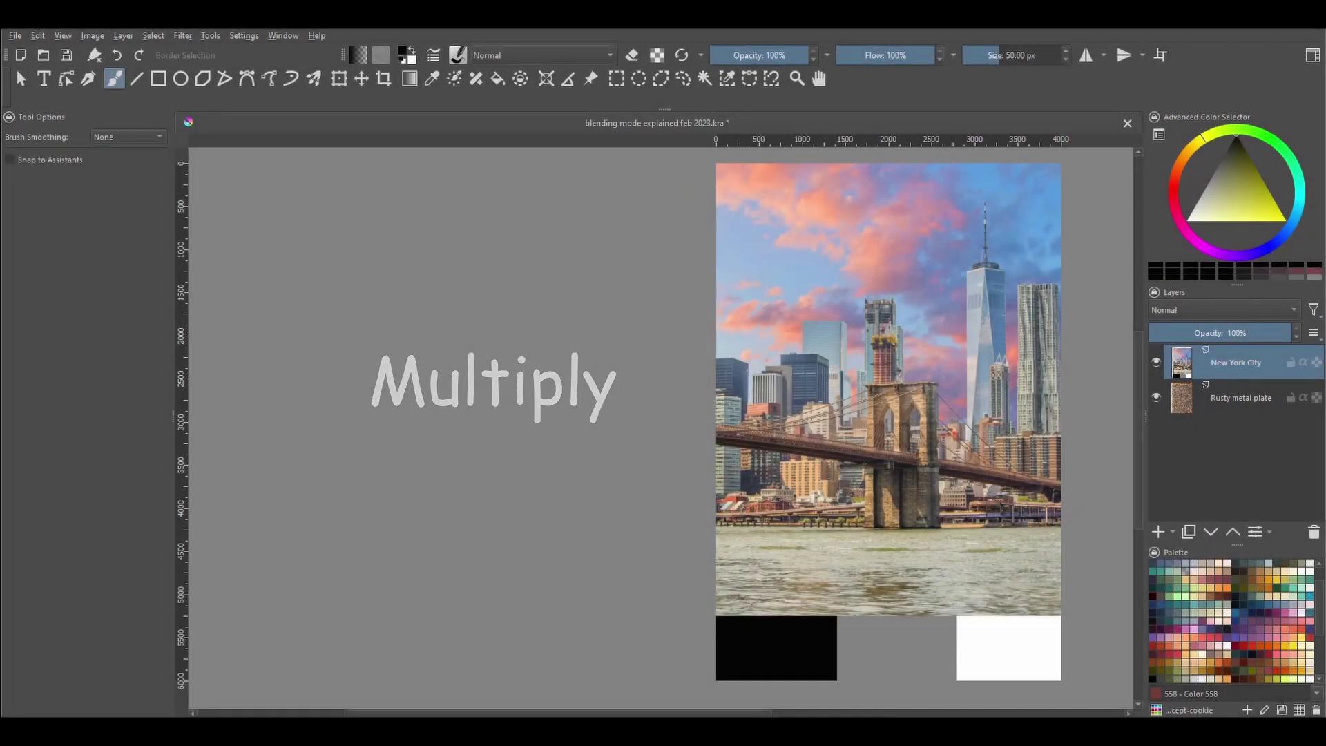
# Step: Change the New York City layer's blending mode to Multiply over the rusty plate
pyautogui.click(1193, 313)
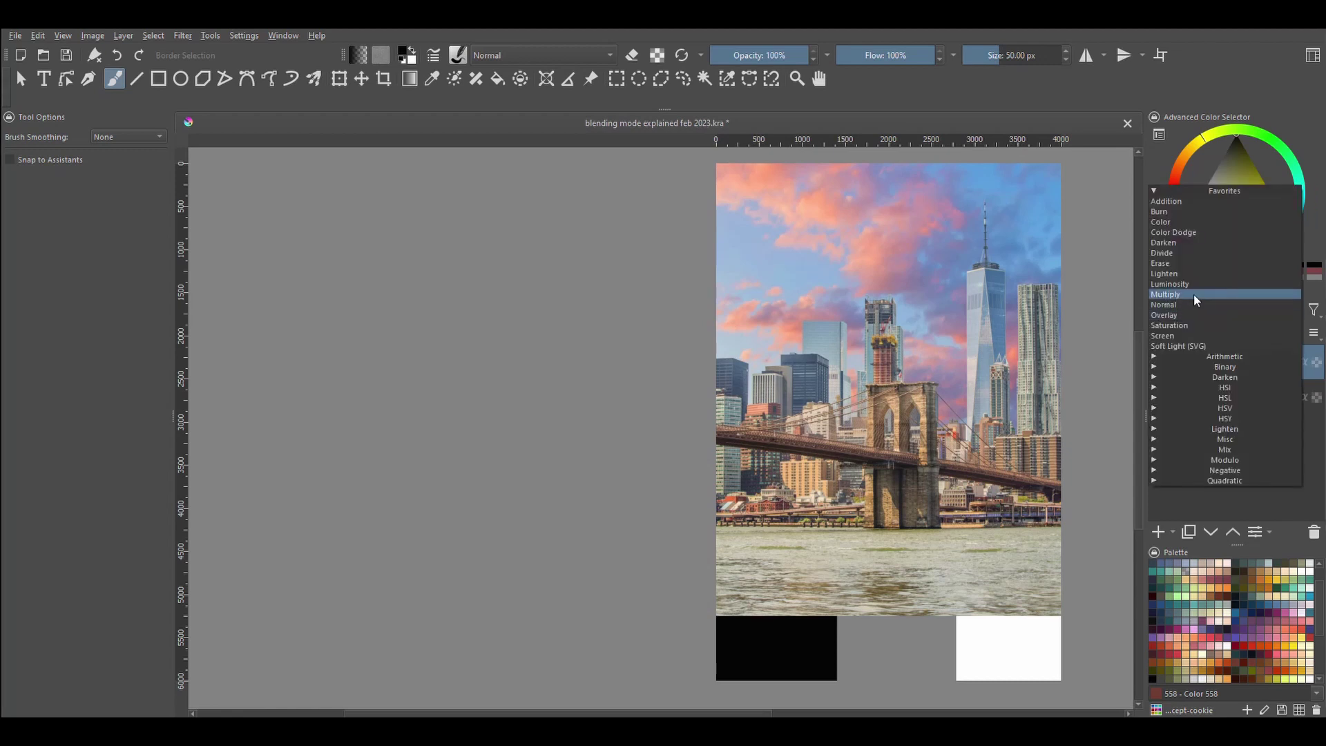
pyautogui.click(1193, 294)
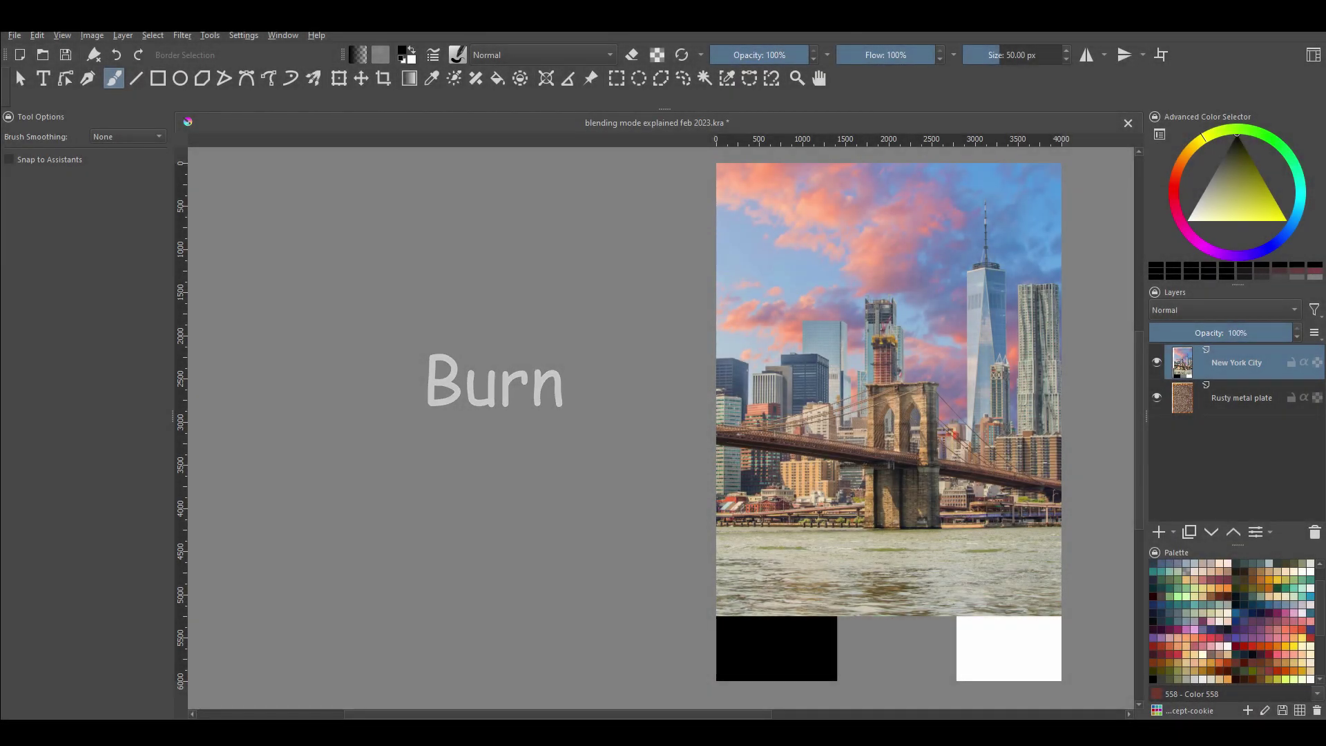
# Step: Change the New York City layer's blending mode to Burn over the rusty plate
pyautogui.click(1194, 308)
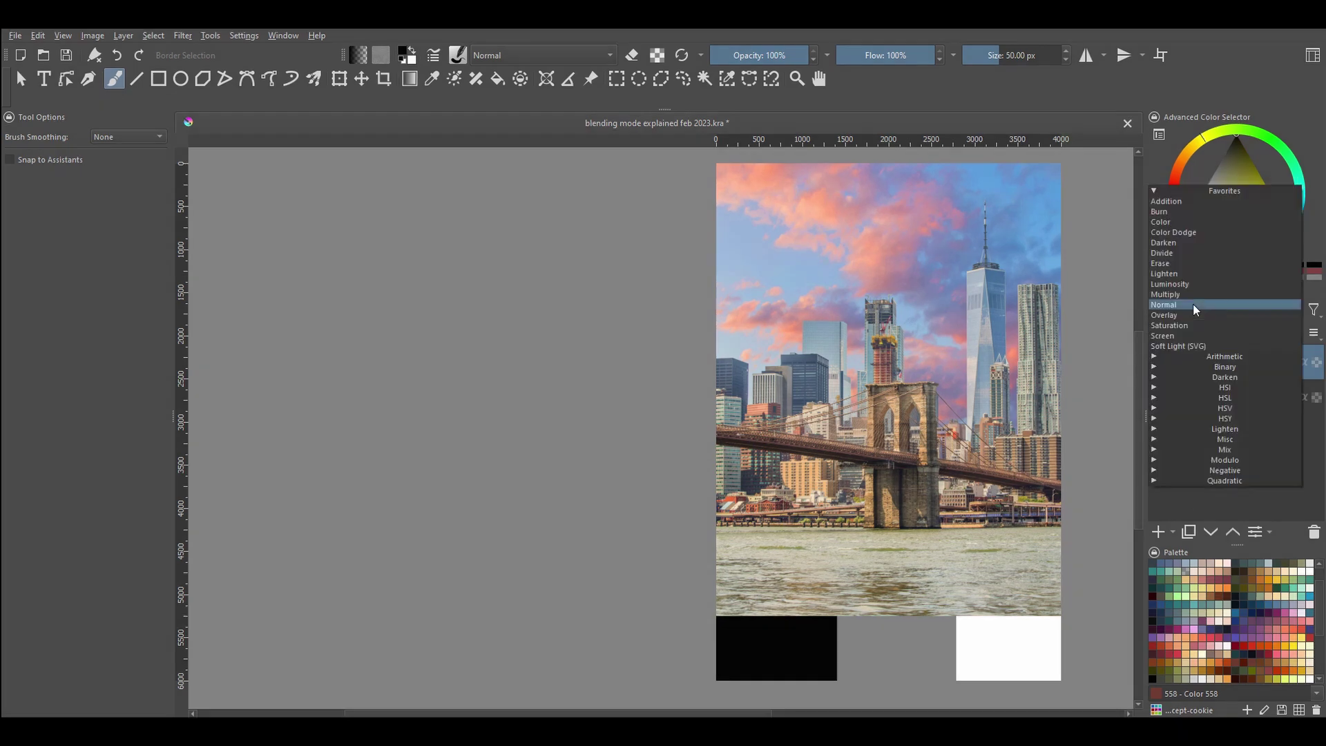
pyautogui.click(1204, 211)
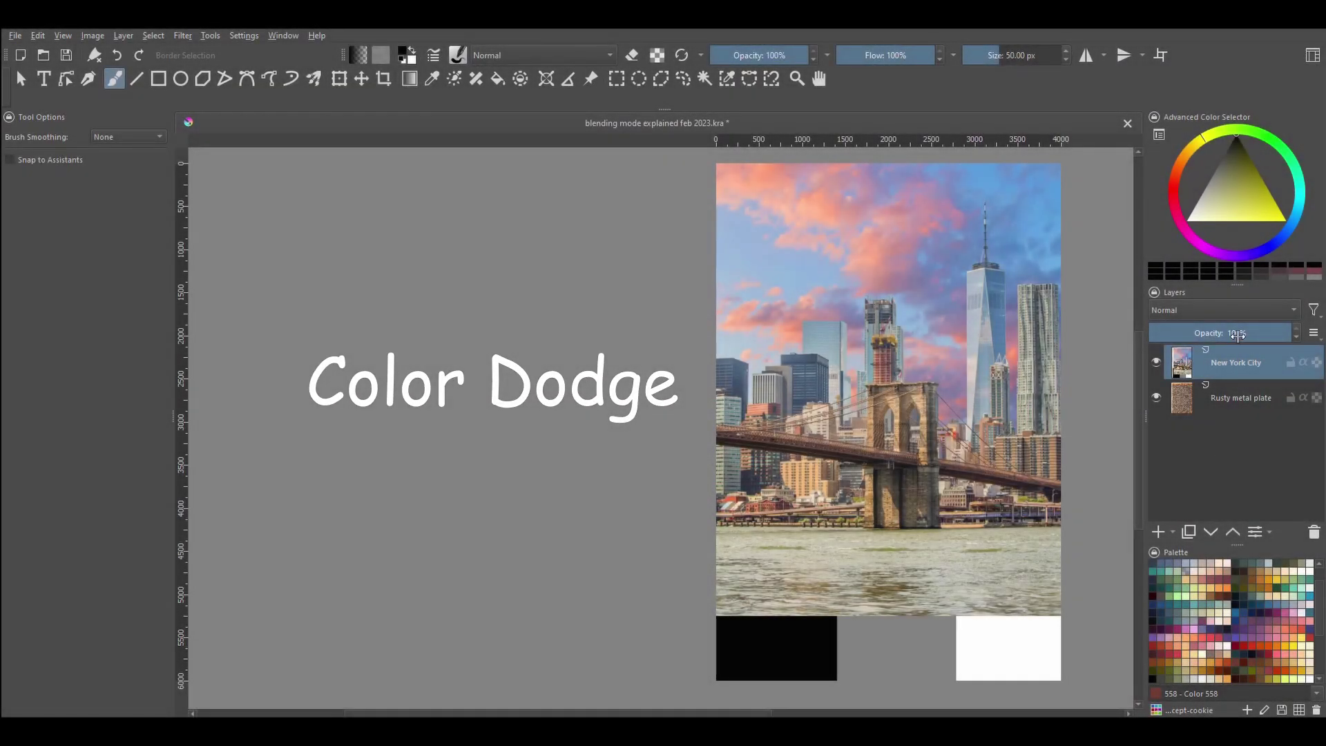
# Step: Set the New York City photo layer's blending mode to Color Dodge
pyautogui.click(1229, 310)
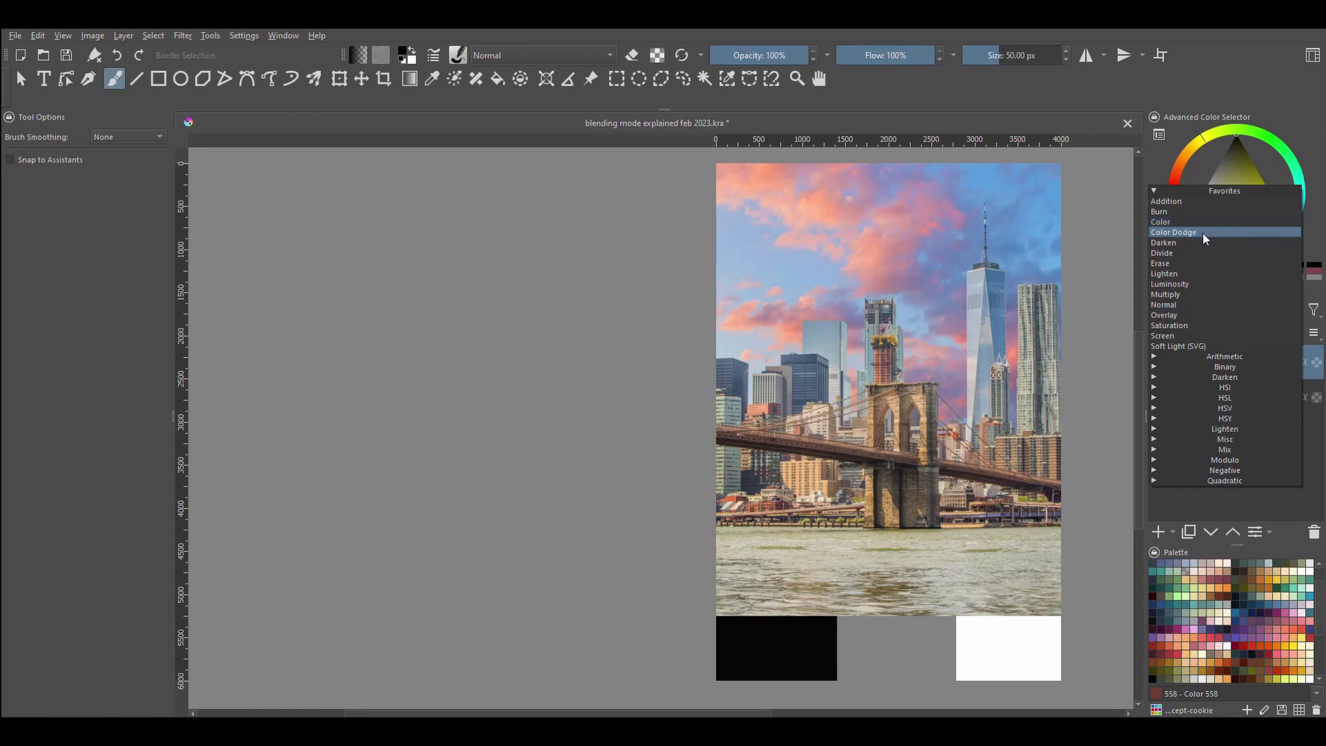
pyautogui.click(1227, 232)
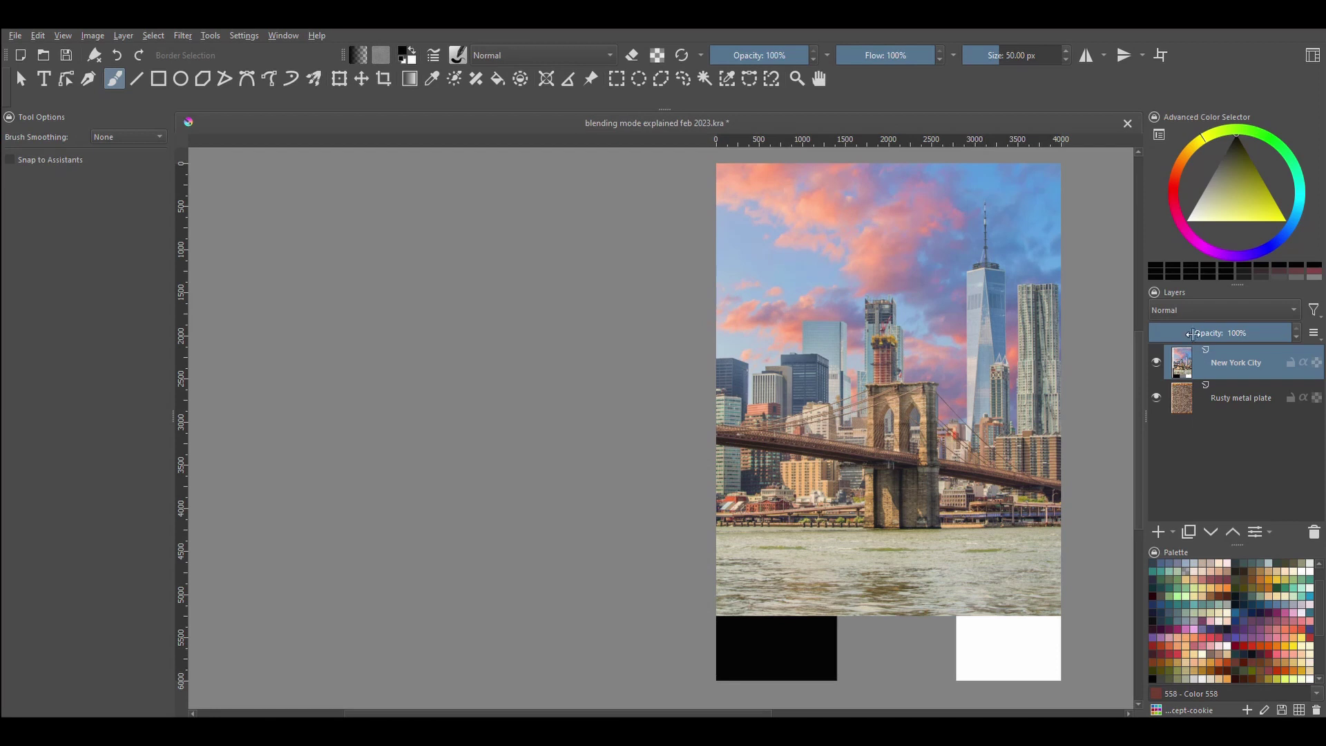
# Step: Set the New York City layer's blending mode to Lighten from the Favorites list
pyautogui.click(1222, 310)
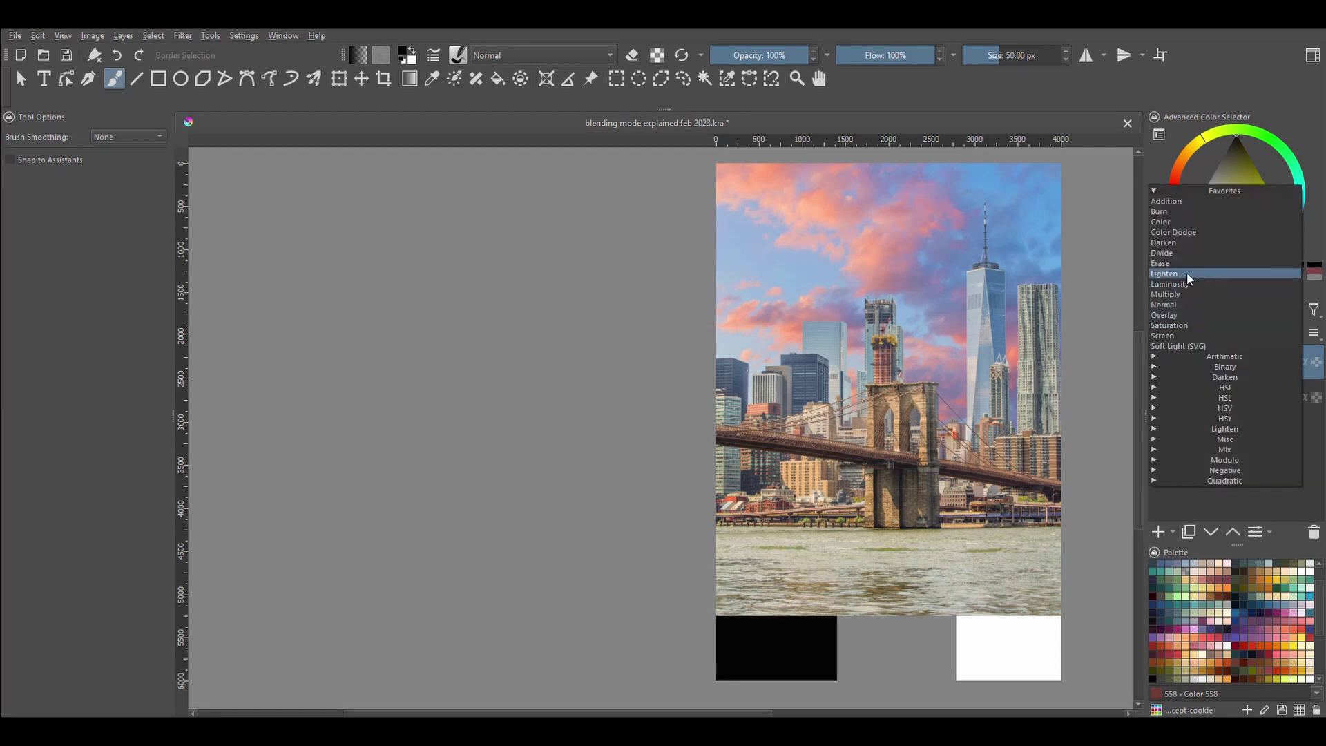
pyautogui.click(1216, 272)
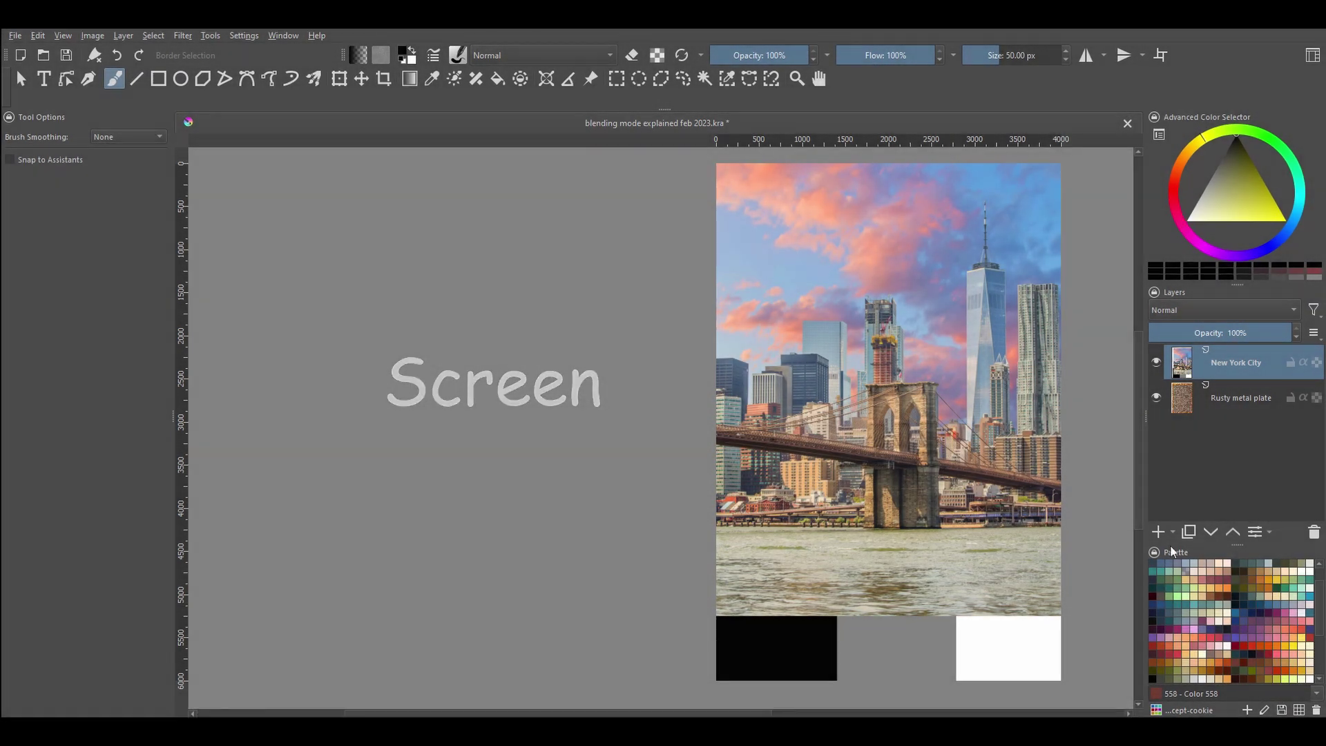
# Step: Set the New York City layer's blending mode to Screen over the rusty plate
pyautogui.click(1198, 308)
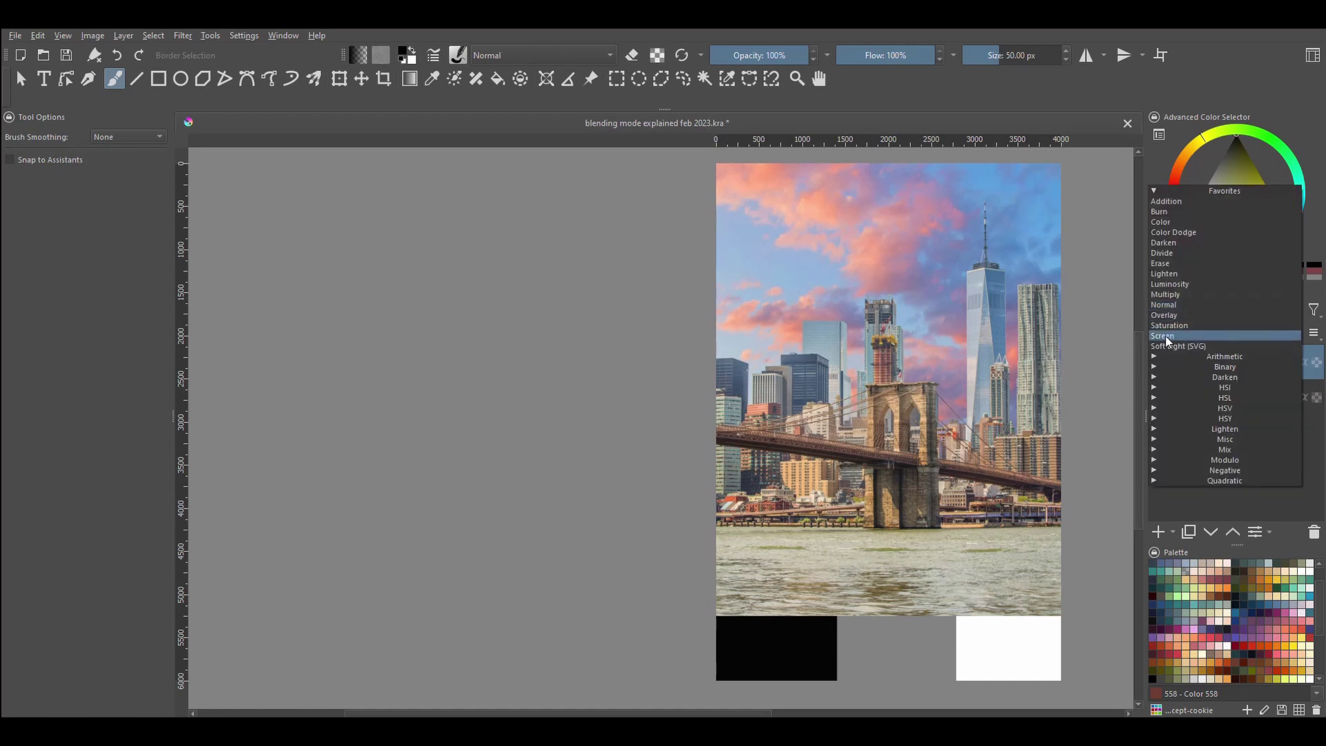
pyautogui.click(1224, 336)
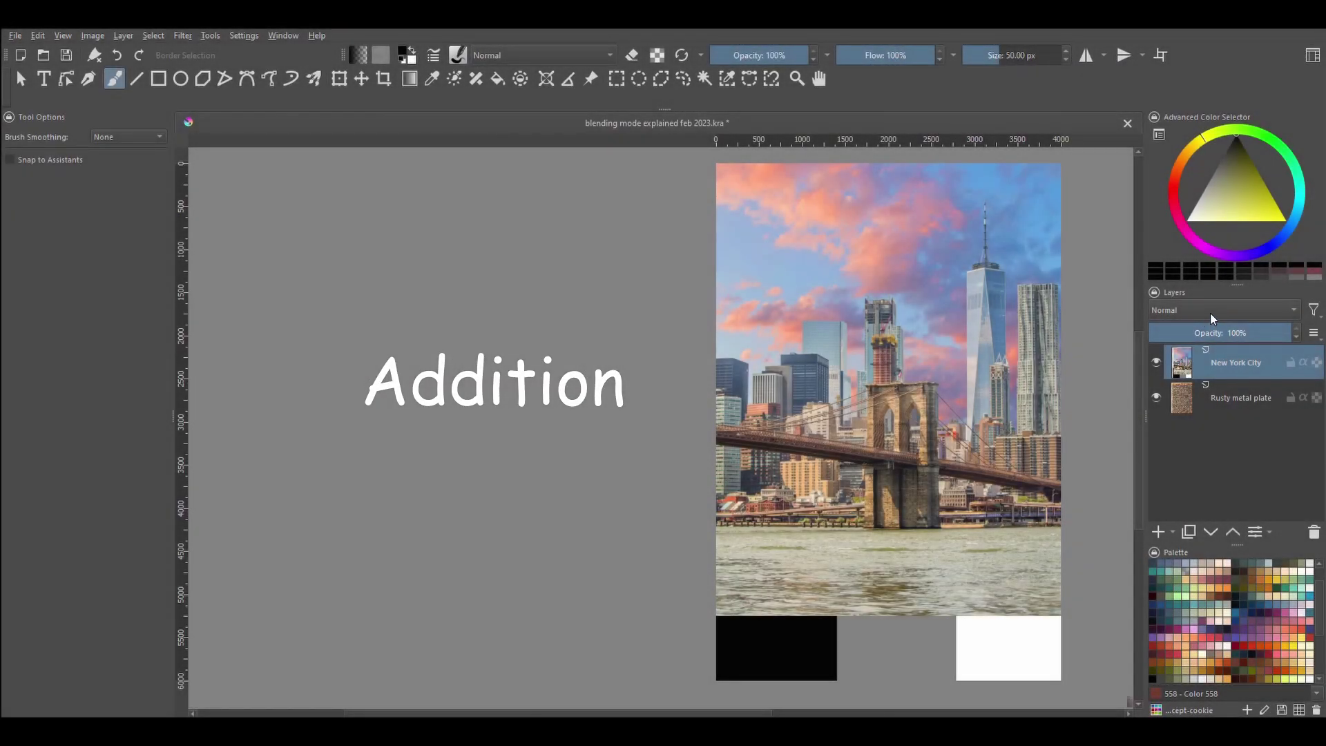
# Step: Set the New York City city-photo layer's blending mode to Addition
pyautogui.click(1210, 312)
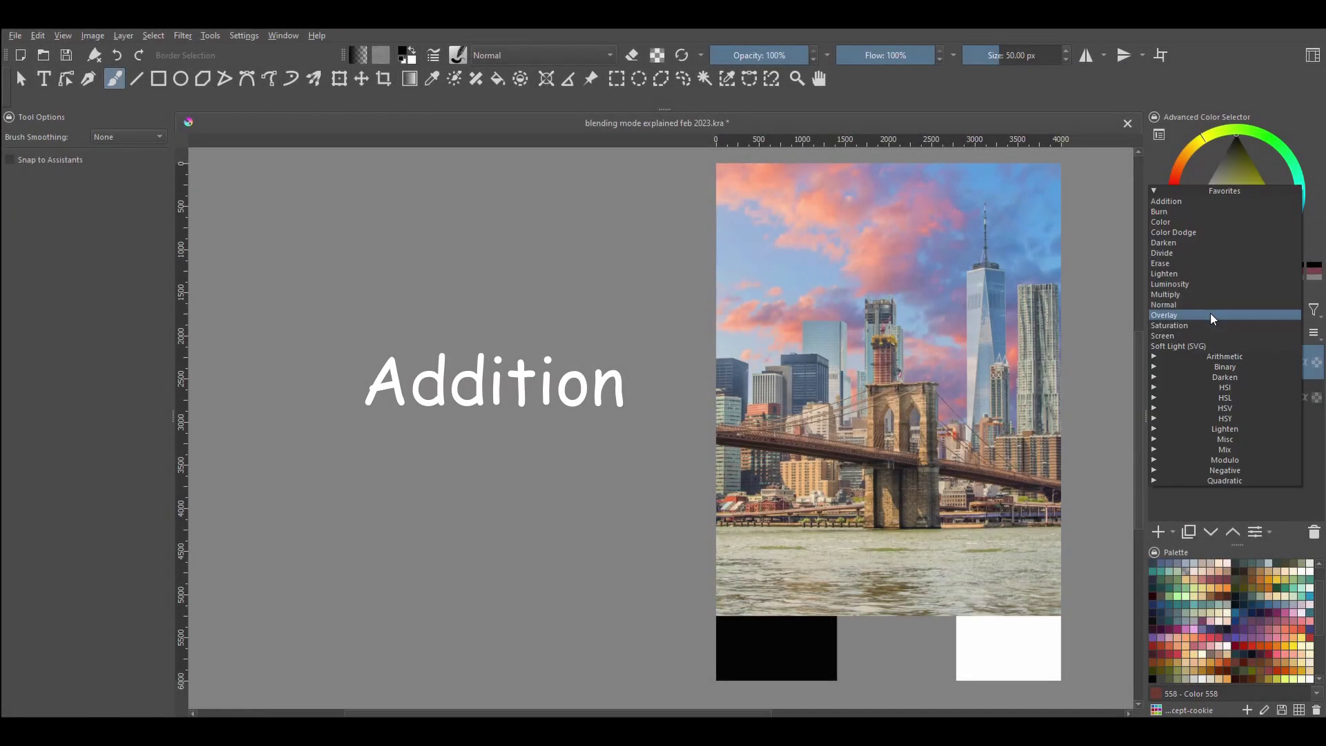
pyautogui.click(1220, 200)
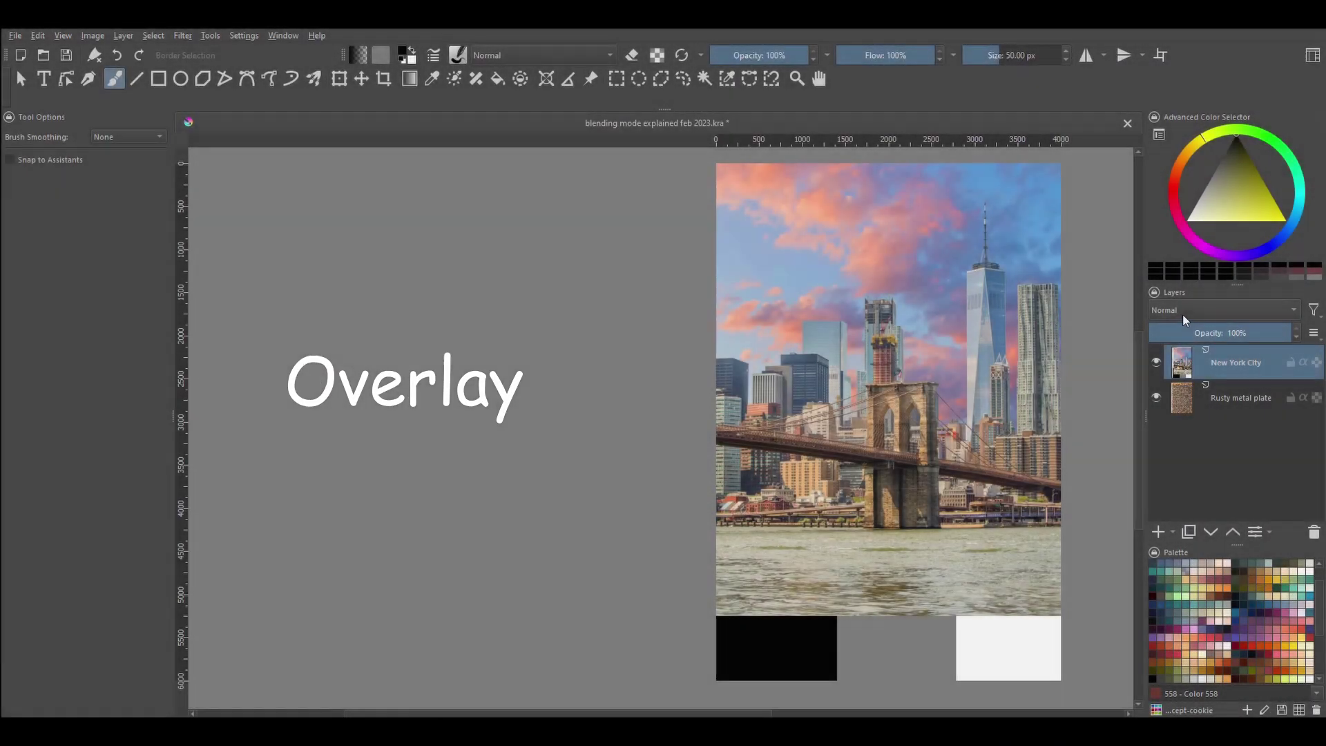
# Step: Set the New York City layer to Overlay at 100% opacity, revealing the rust texture
pyautogui.click(1182, 311)
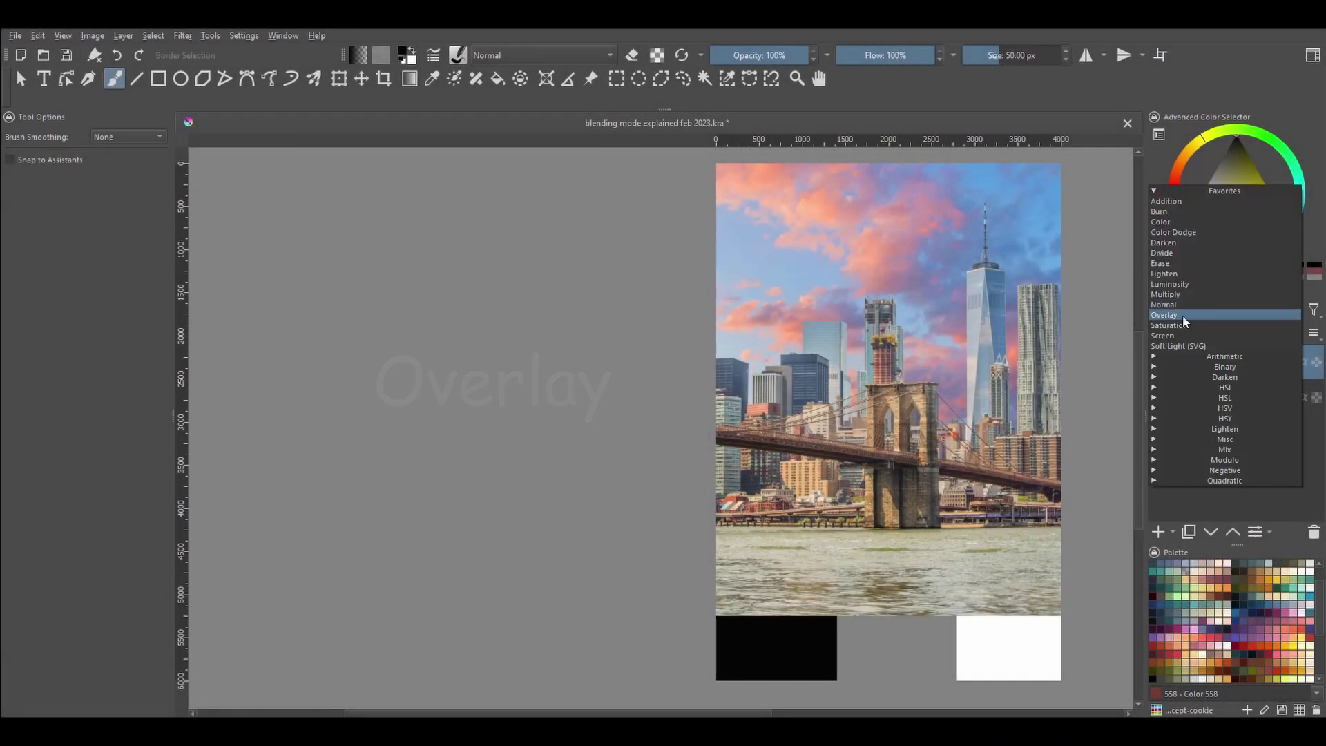
pyautogui.click(1202, 315)
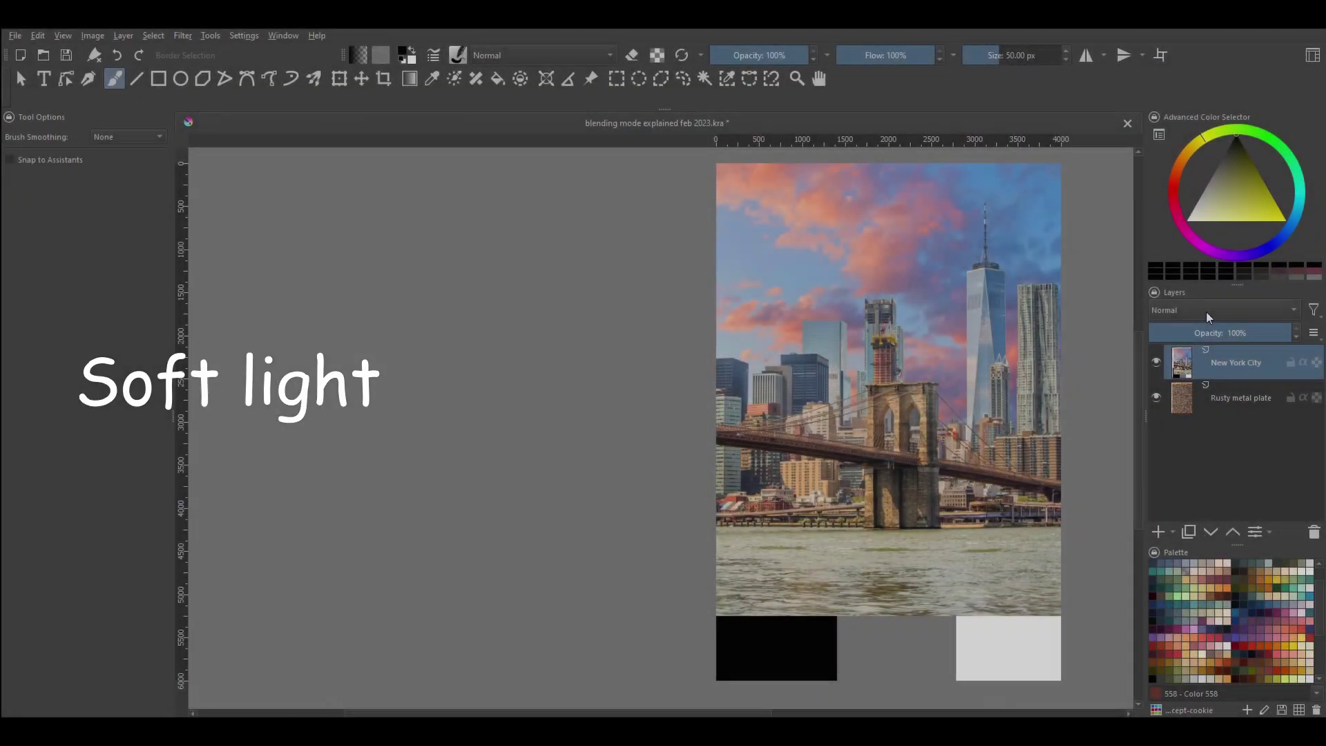
# Step: Set the New York City layer's blending mode to Soft Light (SVG)
pyautogui.click(1206, 312)
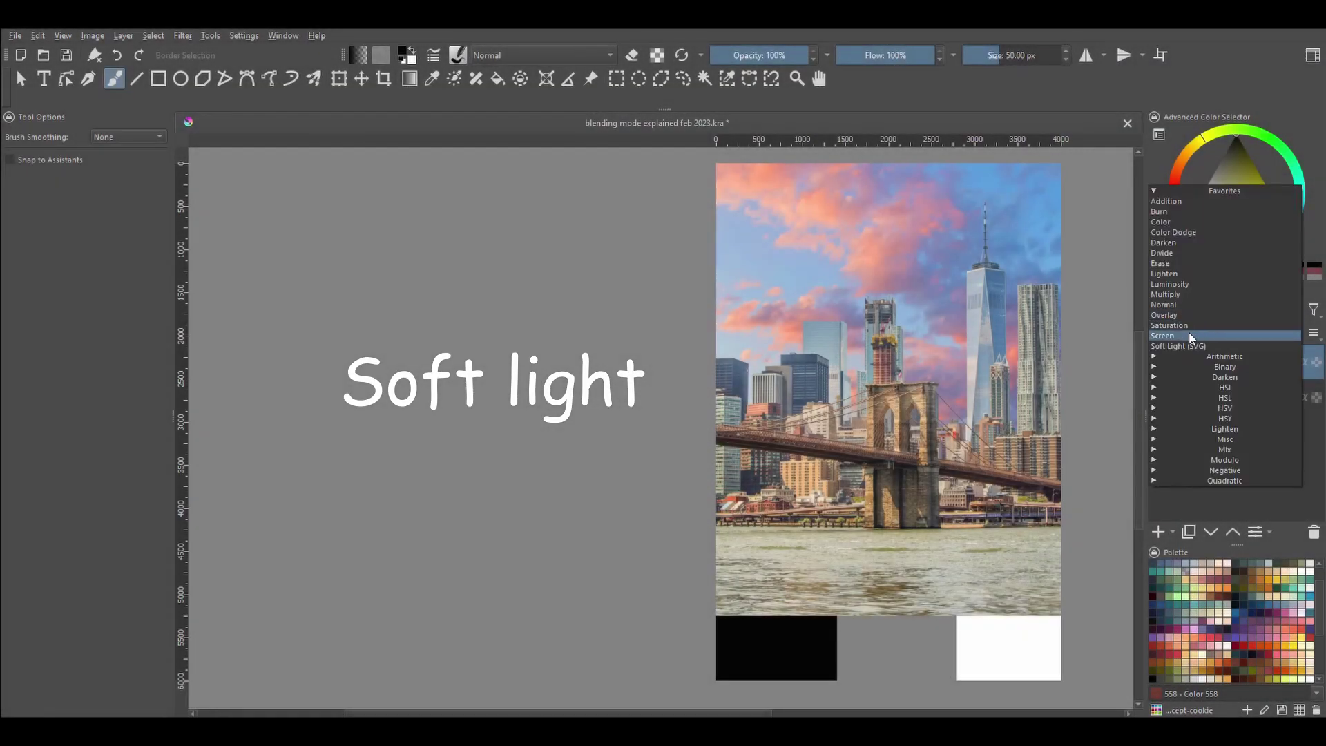
pyautogui.click(1225, 346)
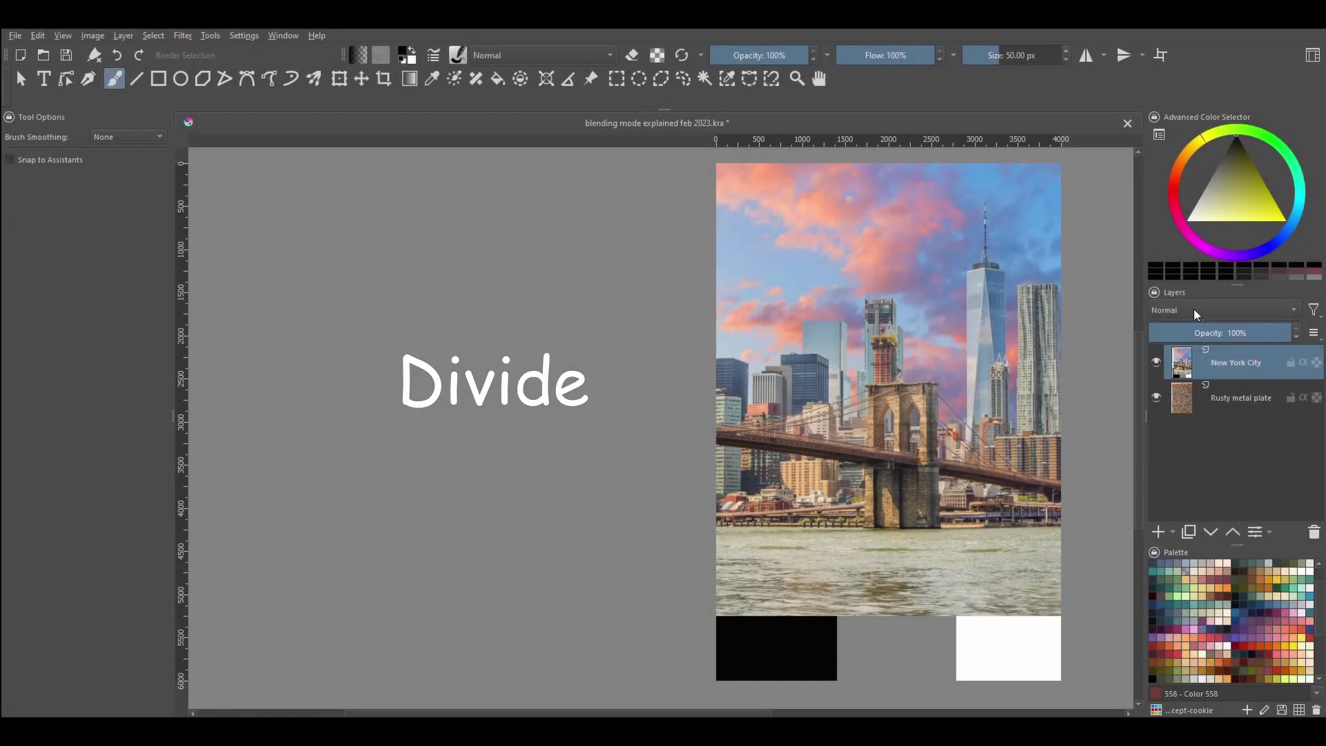
# Step: Set the New York City layer's blending mode to Divide over the rusty plate
pyautogui.click(1193, 309)
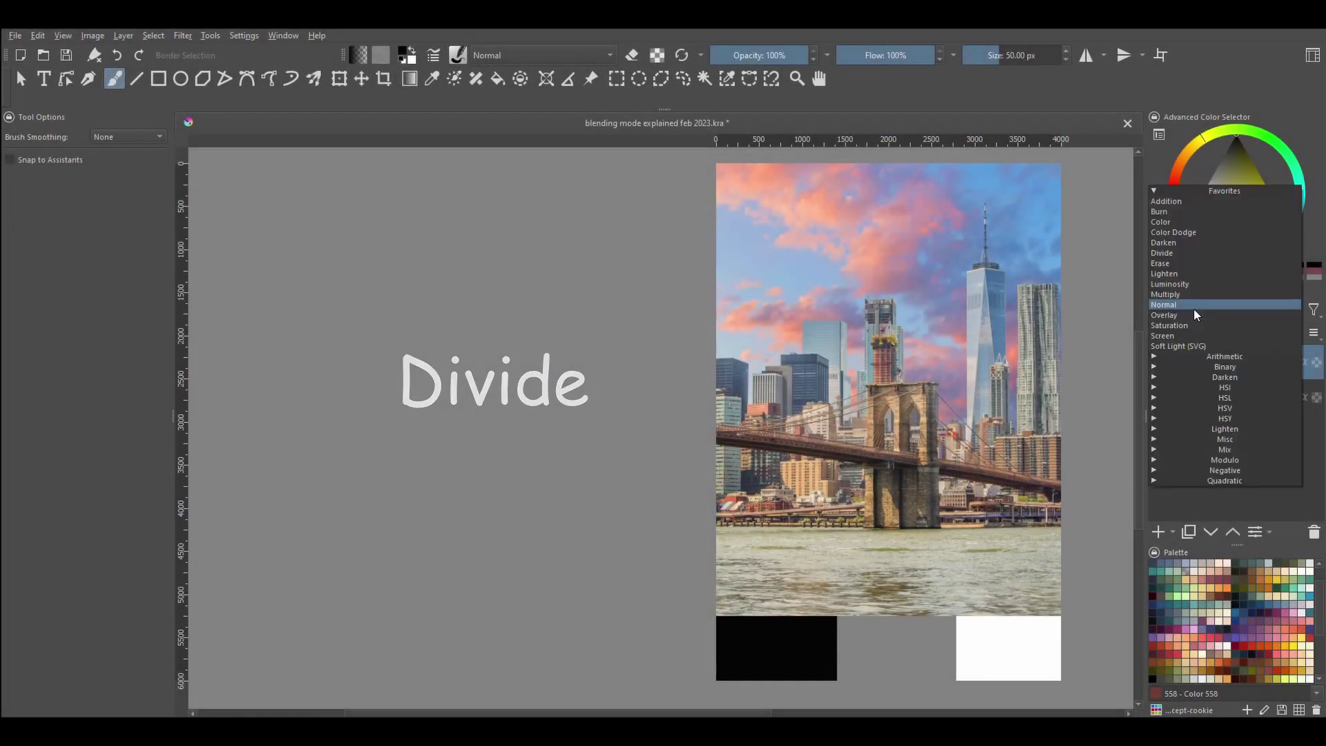
pyautogui.click(1223, 251)
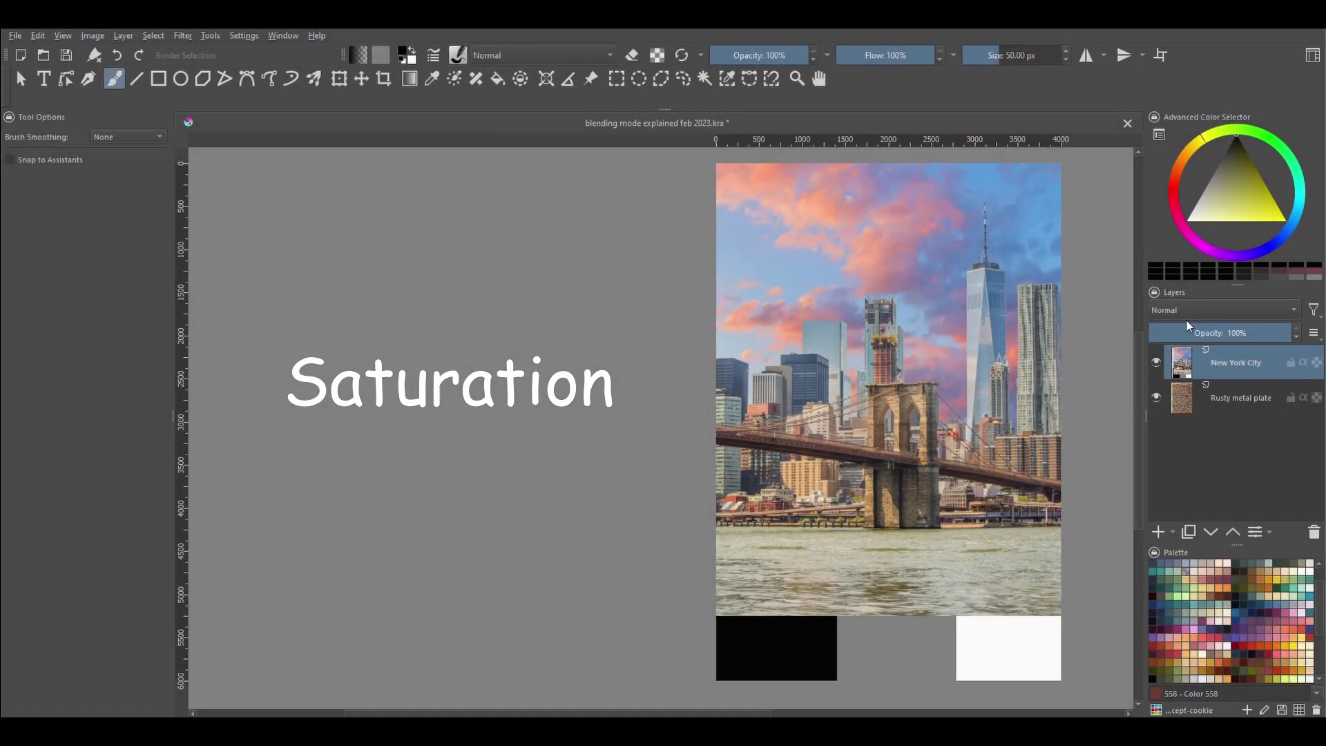
# Step: Switch the New York City layer's blend mode to Saturation in the Layers docker
pyautogui.click(1189, 313)
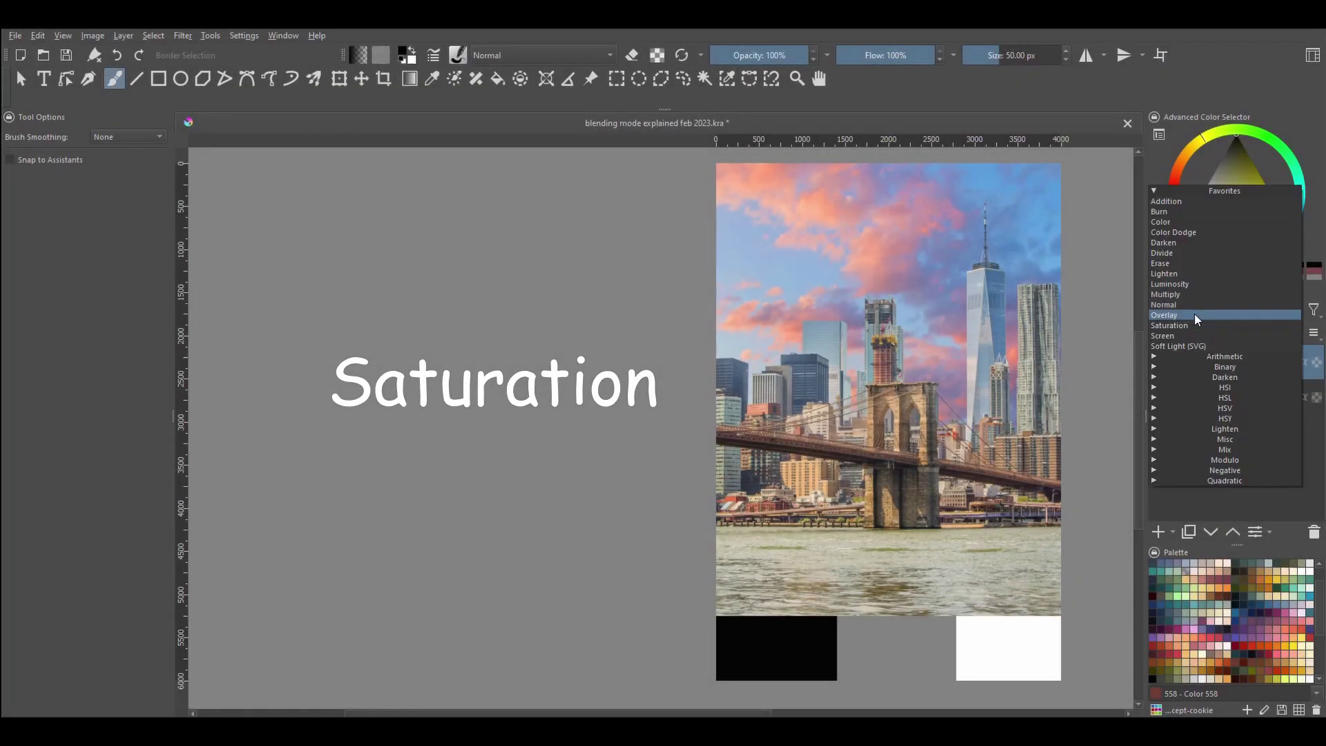
pyautogui.click(1236, 326)
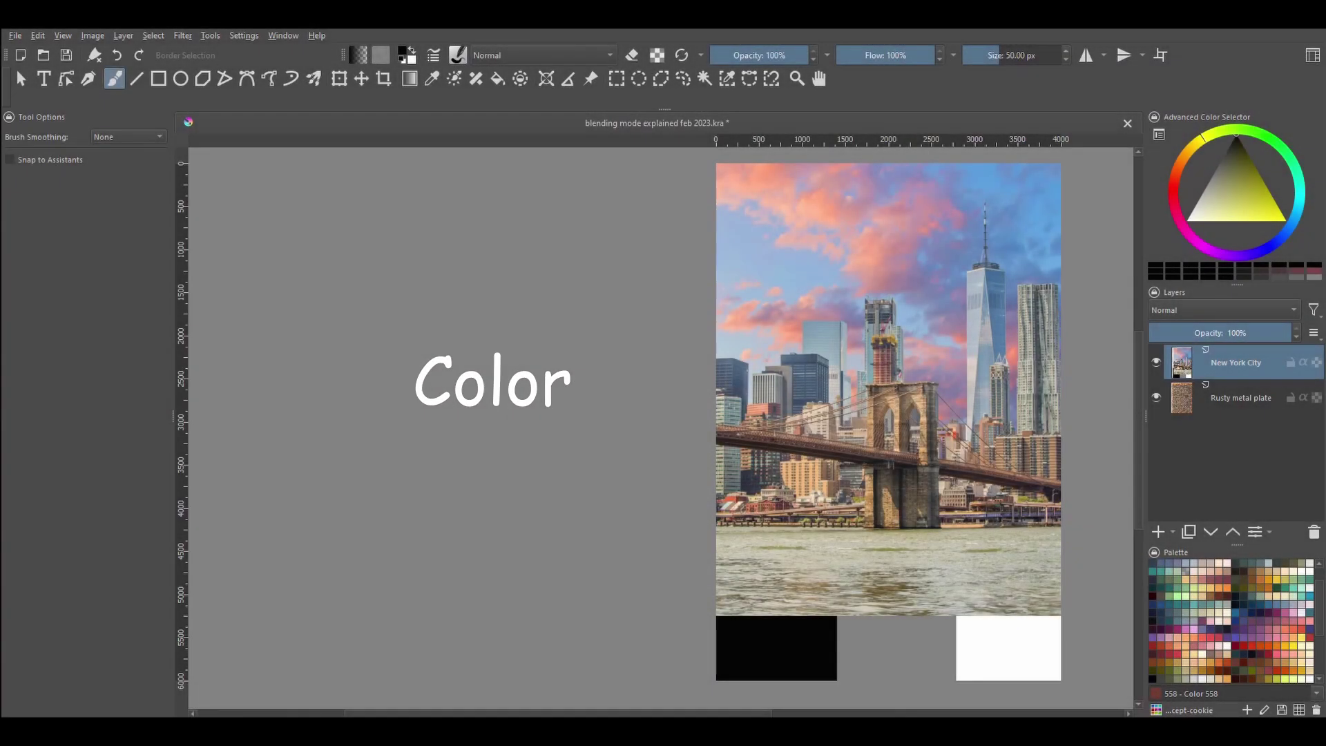
# Step: Change the New York City layer's blend mode to Color
pyautogui.click(1213, 310)
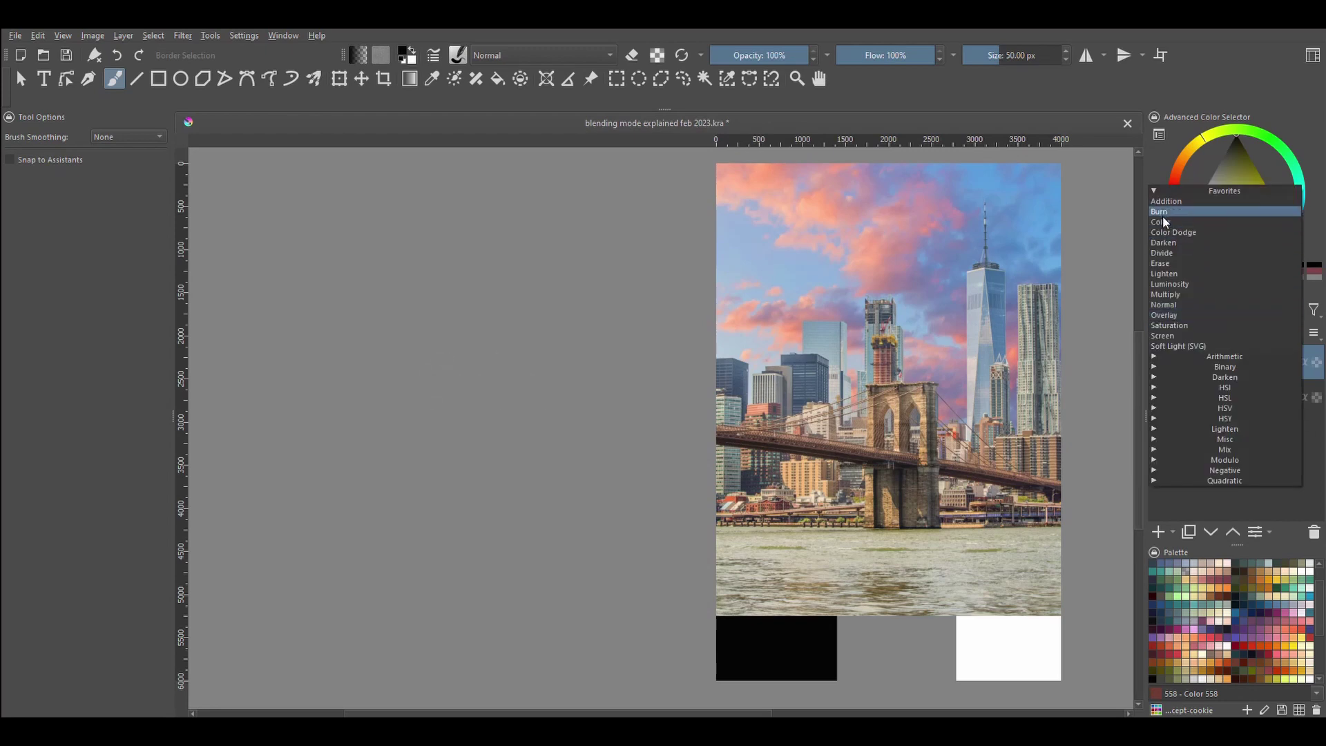
pyautogui.click(1213, 221)
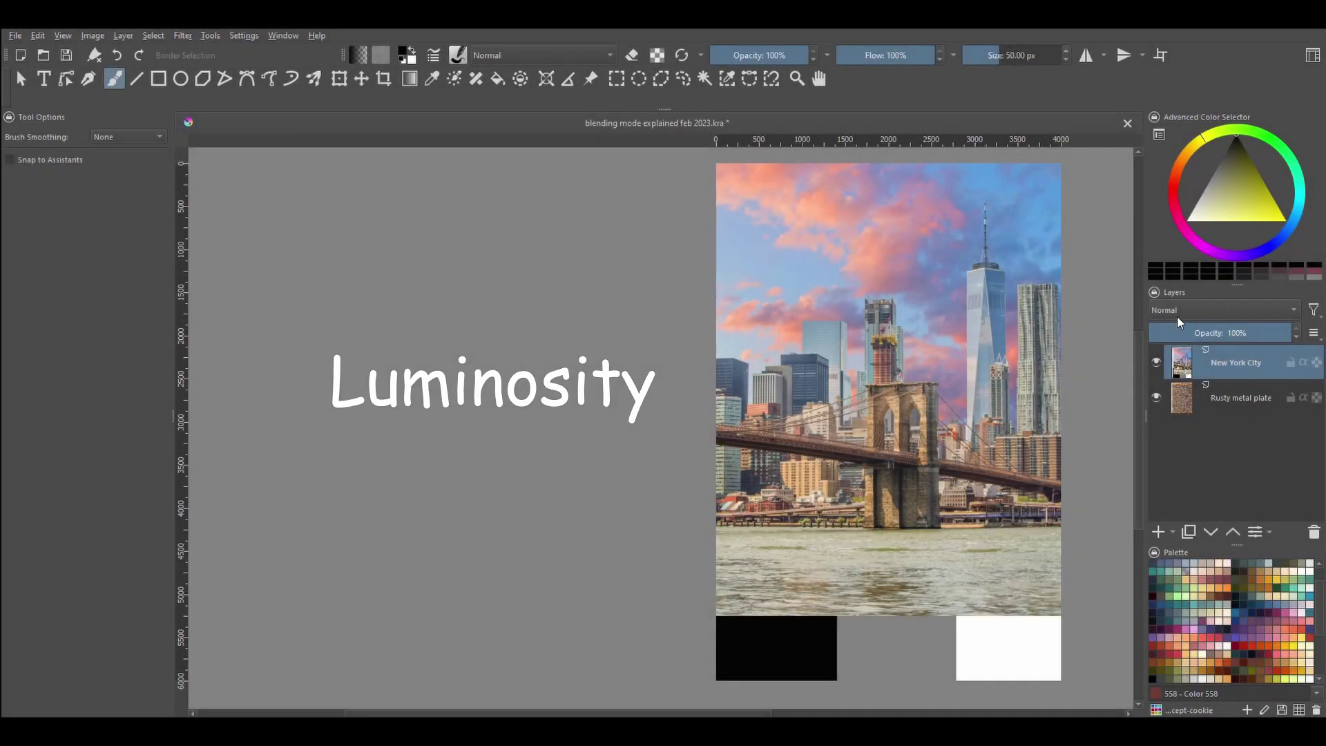
# Step: Set the New York City layer's blend mode to Luminosity
pyautogui.click(1181, 310)
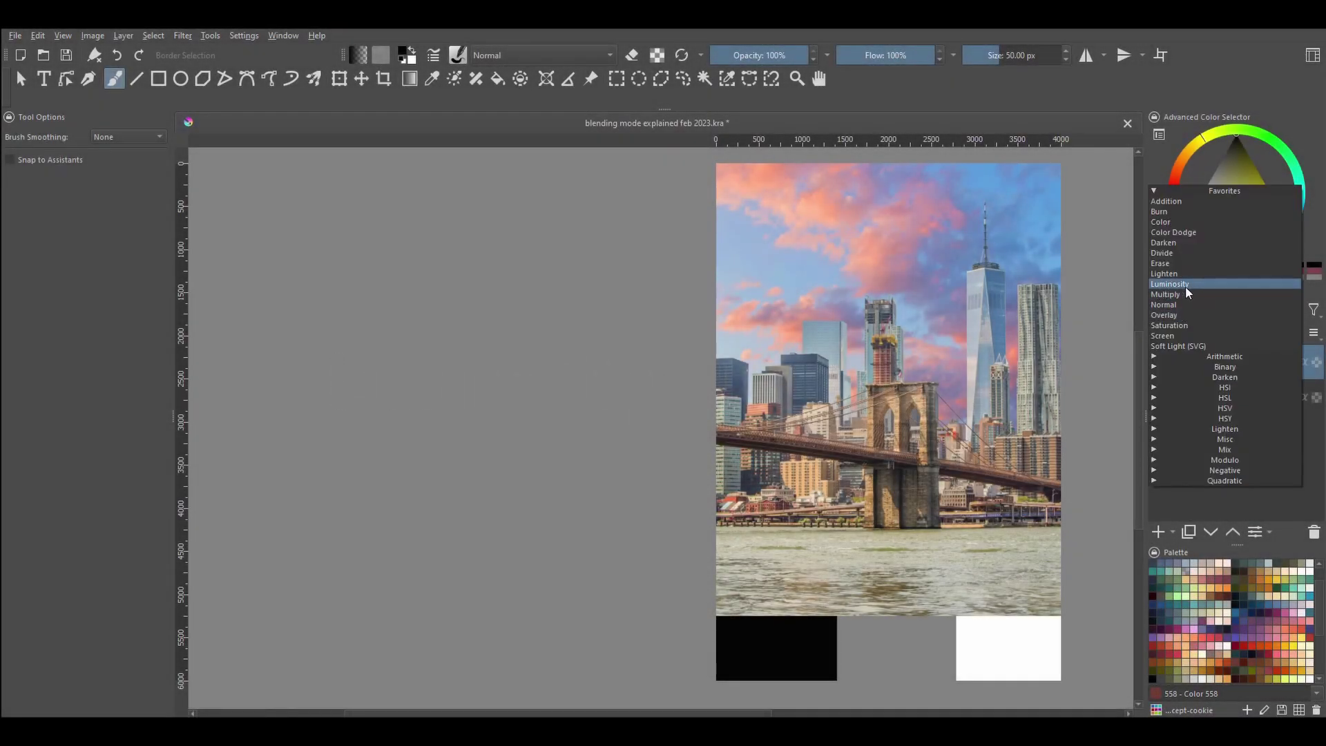
pyautogui.click(1229, 284)
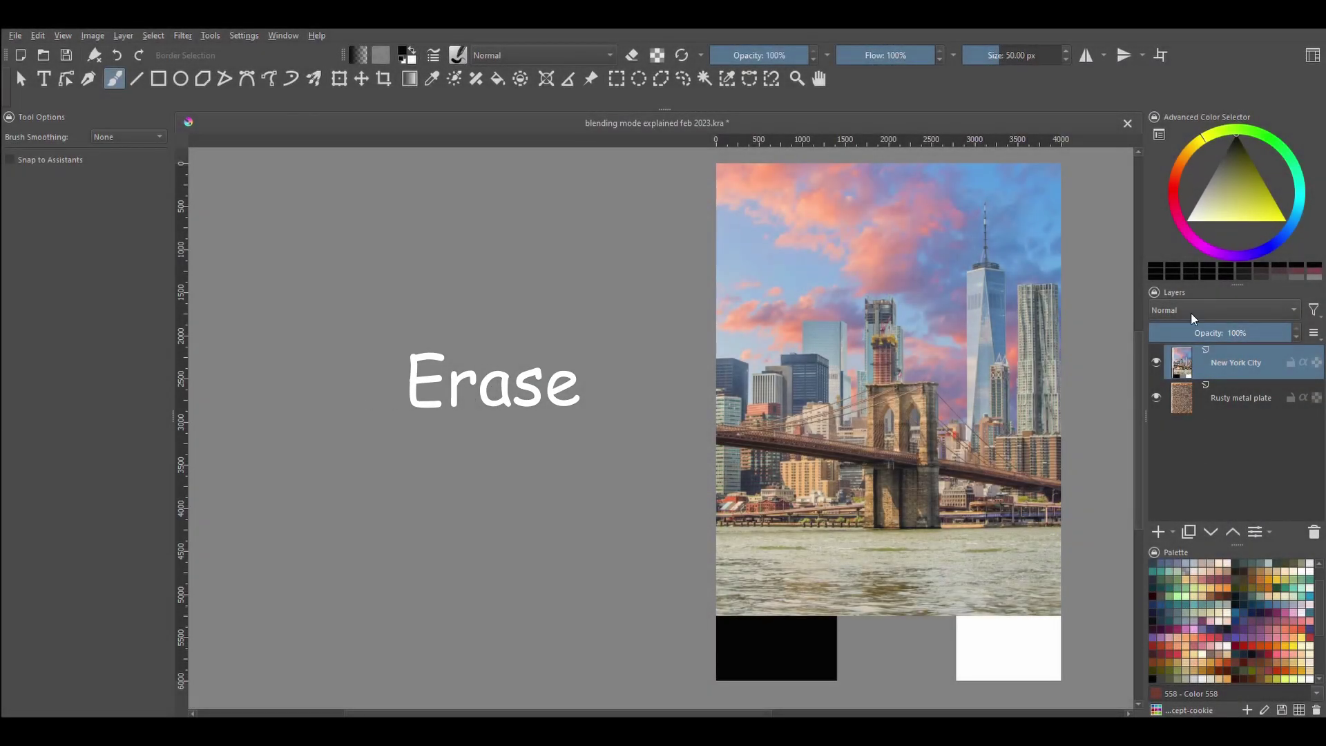
# Step: Switch the New York City layer's blend mode to Erase
pyautogui.click(1191, 310)
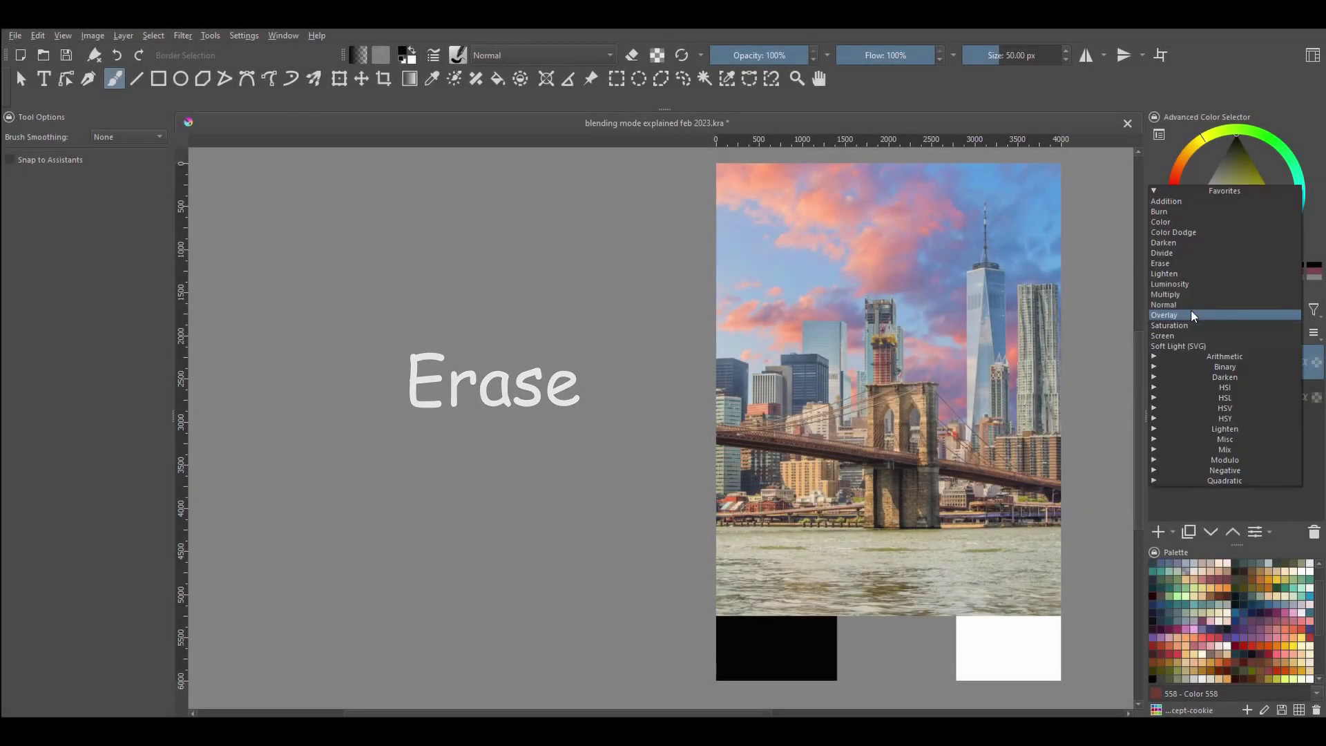
pyautogui.click(1226, 263)
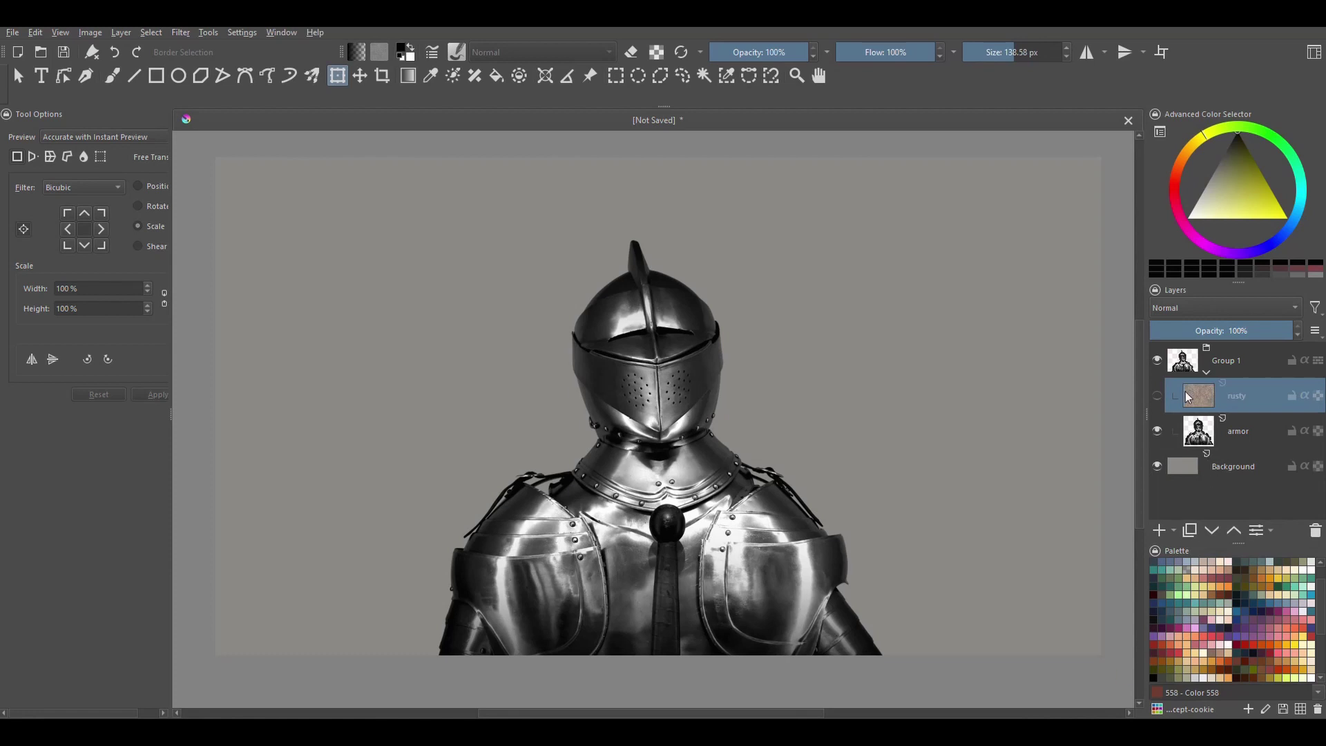
# Step: Turn on the rusty layer's visibility with its eye icon
pyautogui.click(1157, 395)
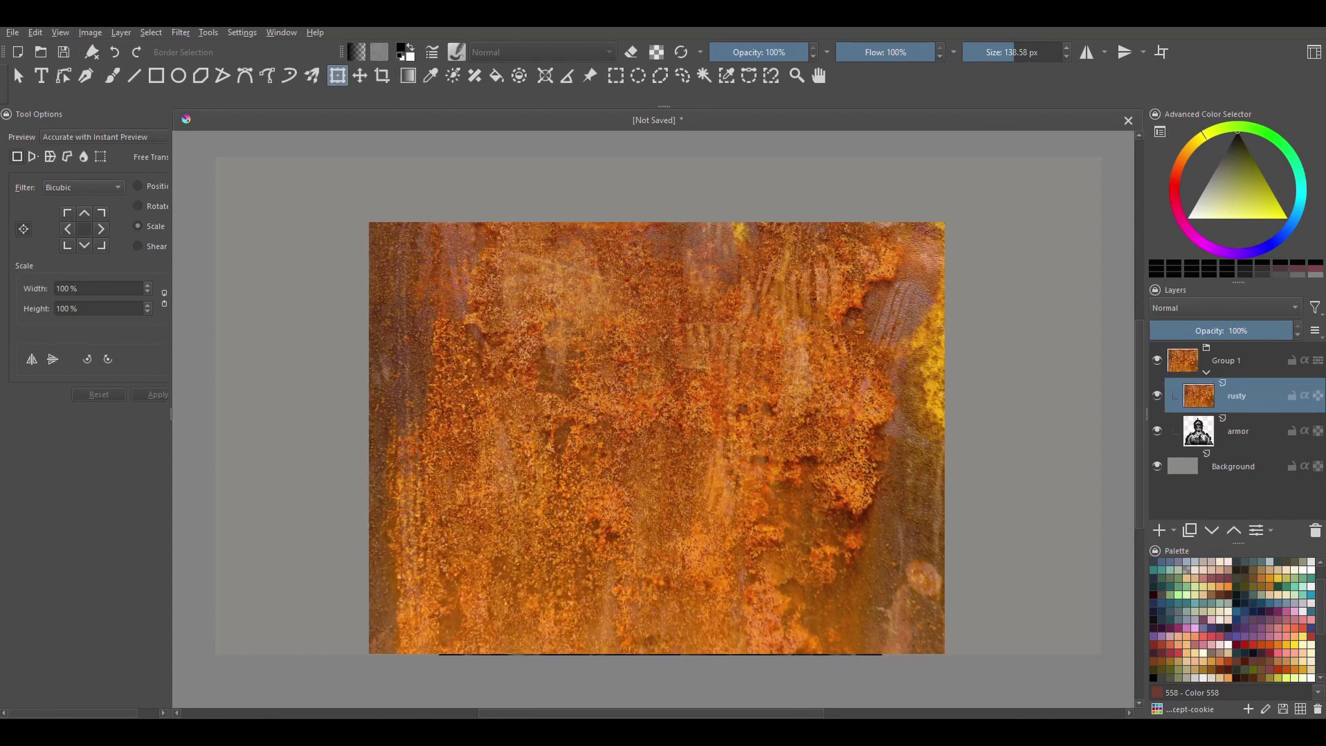
# Step: Change the rusty layer's blend mode to Overlay
pyautogui.click(1187, 308)
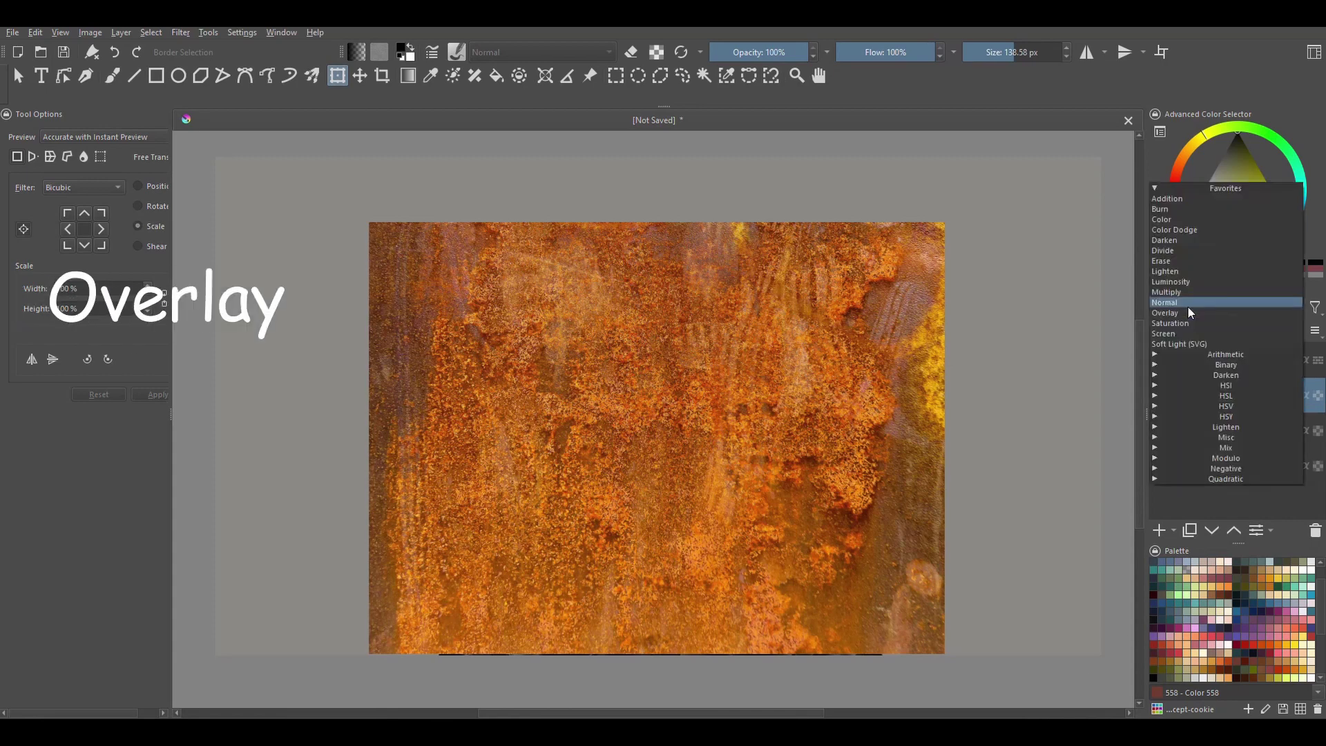
pyautogui.click(1173, 313)
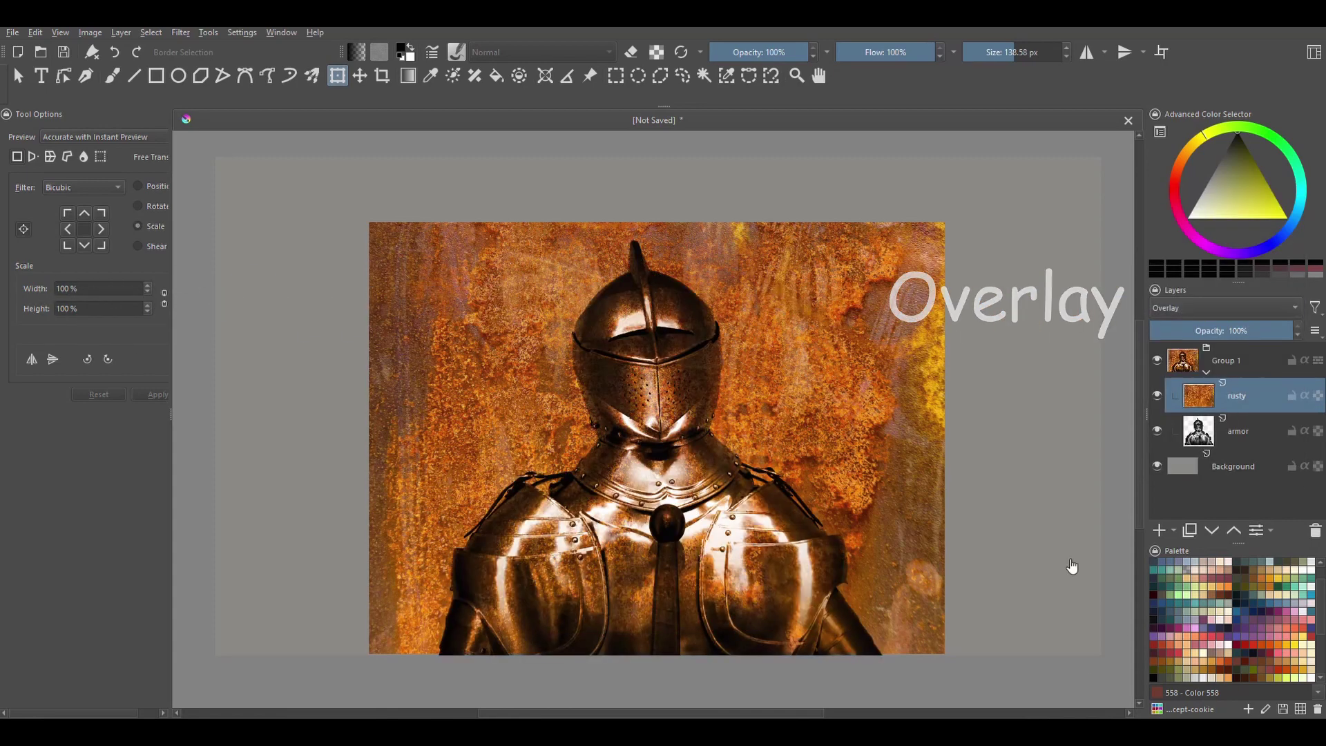
# Step: Enable Inherit Alpha on the rusty layer and lower its opacity to 72%
pyautogui.click(1305, 396)
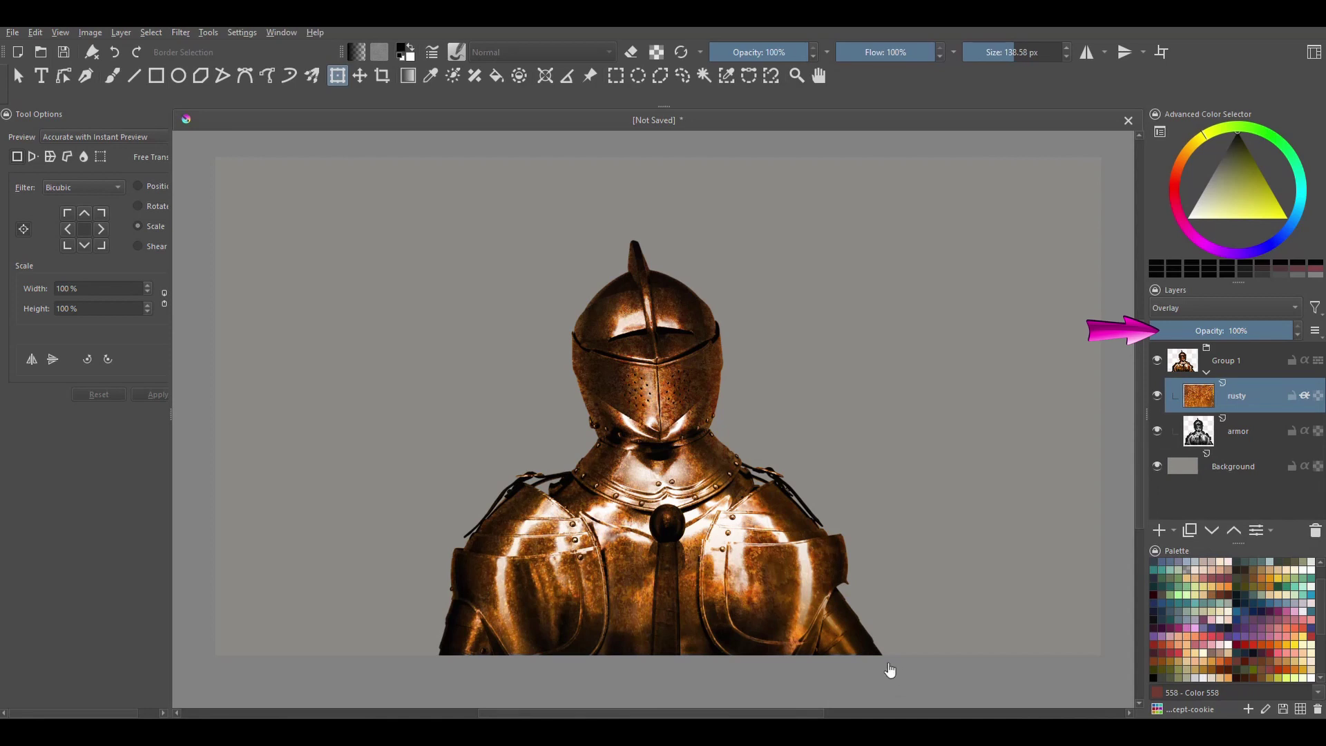
pyautogui.click(1268, 335)
pyautogui.moveTo(1268, 335); pyautogui.dragTo(1253, 335)
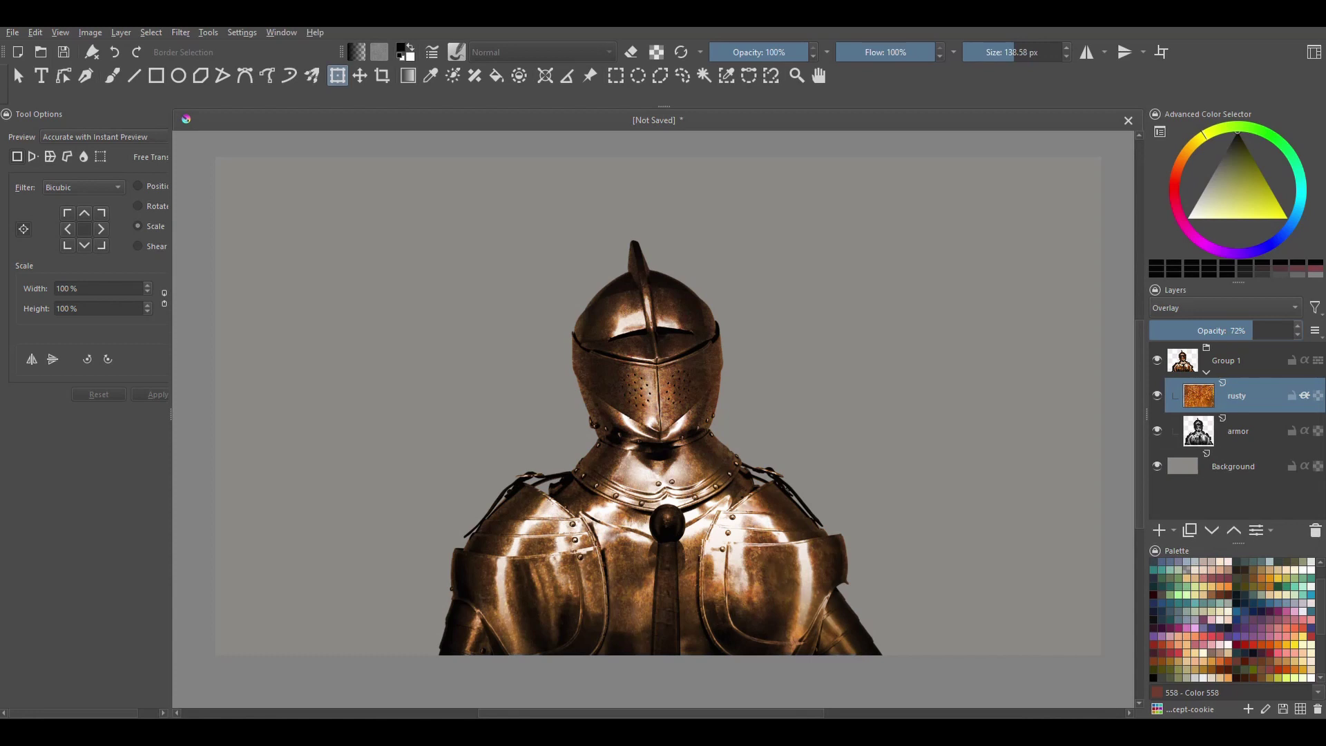
pyautogui.hotkey('ctrl', 'u')
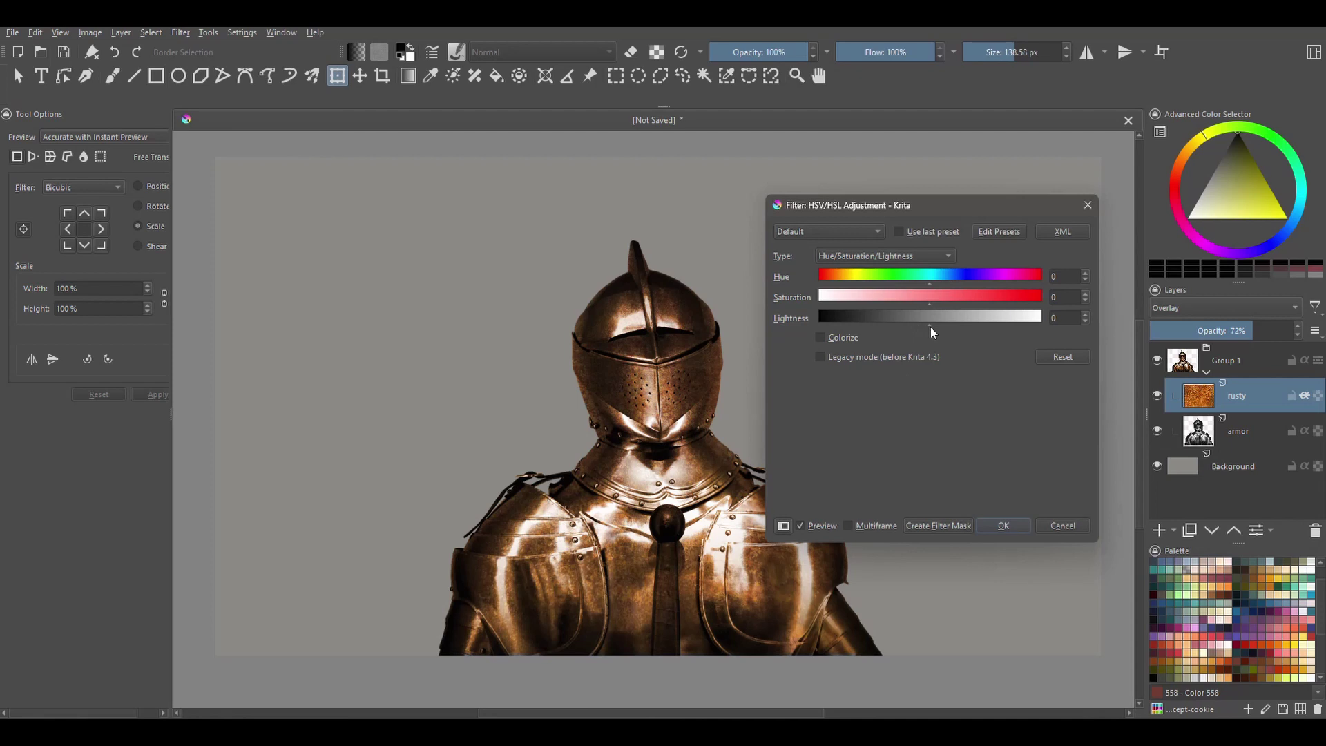
# Step: Apply an HSV/HSL adjustment of hue -14, saturation -43, lightness -23 to the rusty layer
pyautogui.moveTo(926, 322); pyautogui.dragTo(922, 322)
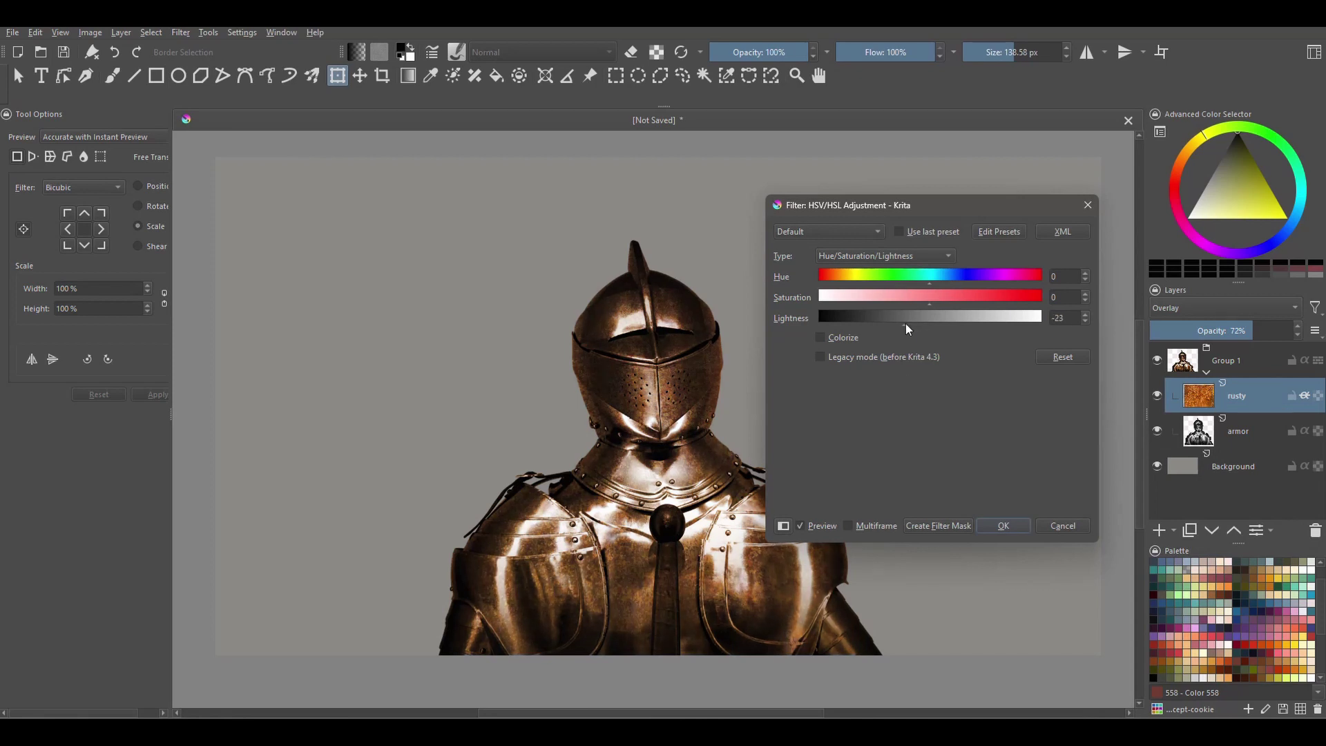
pyautogui.moveTo(929, 304)
pyautogui.mouseDown()
pyautogui.moveTo(883, 305)
pyautogui.moveTo(899, 284)
pyautogui.moveTo(943, 279)
pyautogui.moveTo(868, 283)
pyautogui.moveTo(921, 280)
pyautogui.mouseUp()
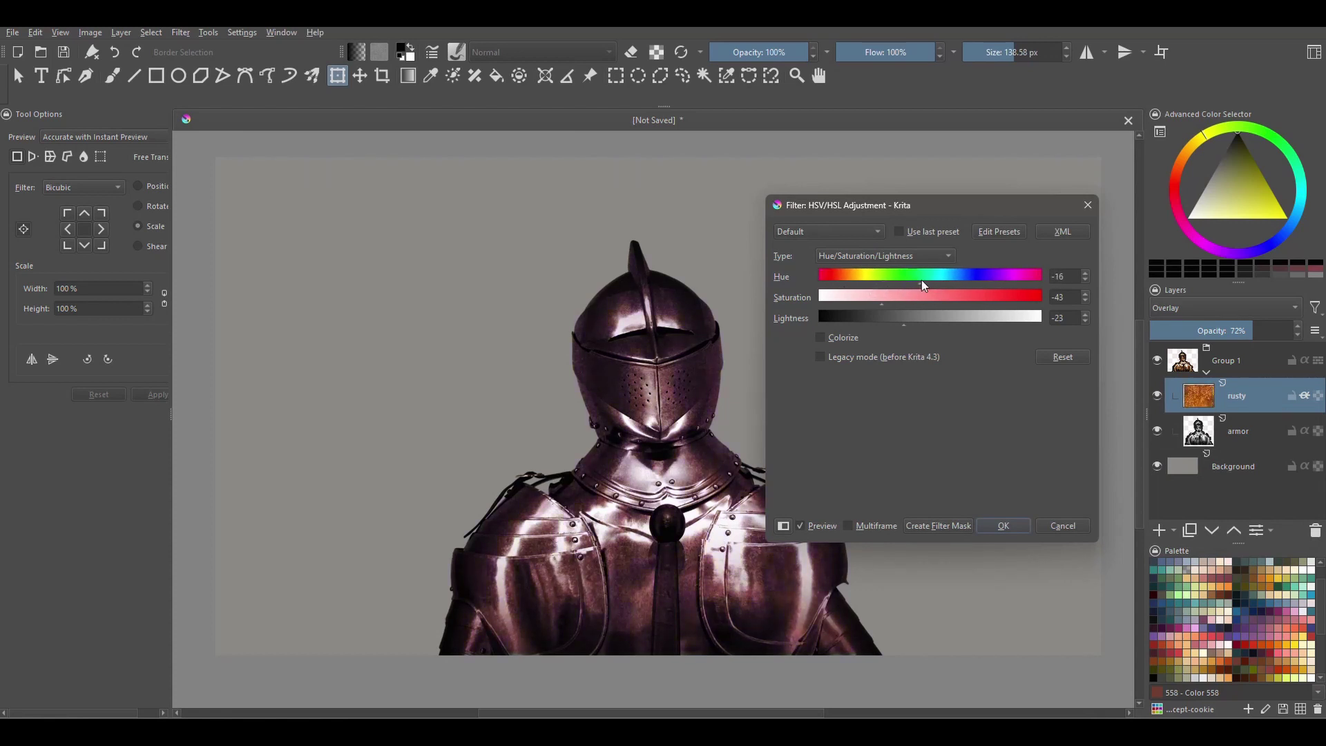
pyautogui.click(1008, 523)
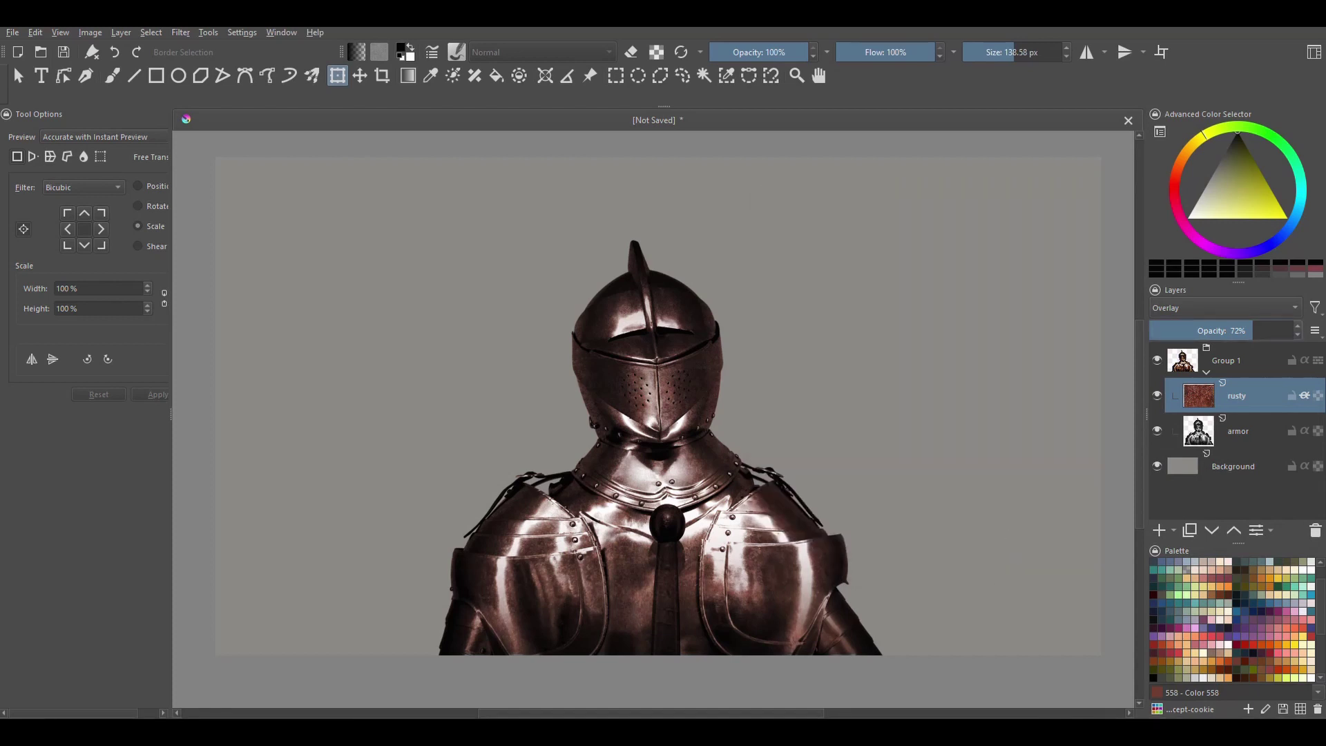
pyautogui.hotkey('ctrl', 'b')
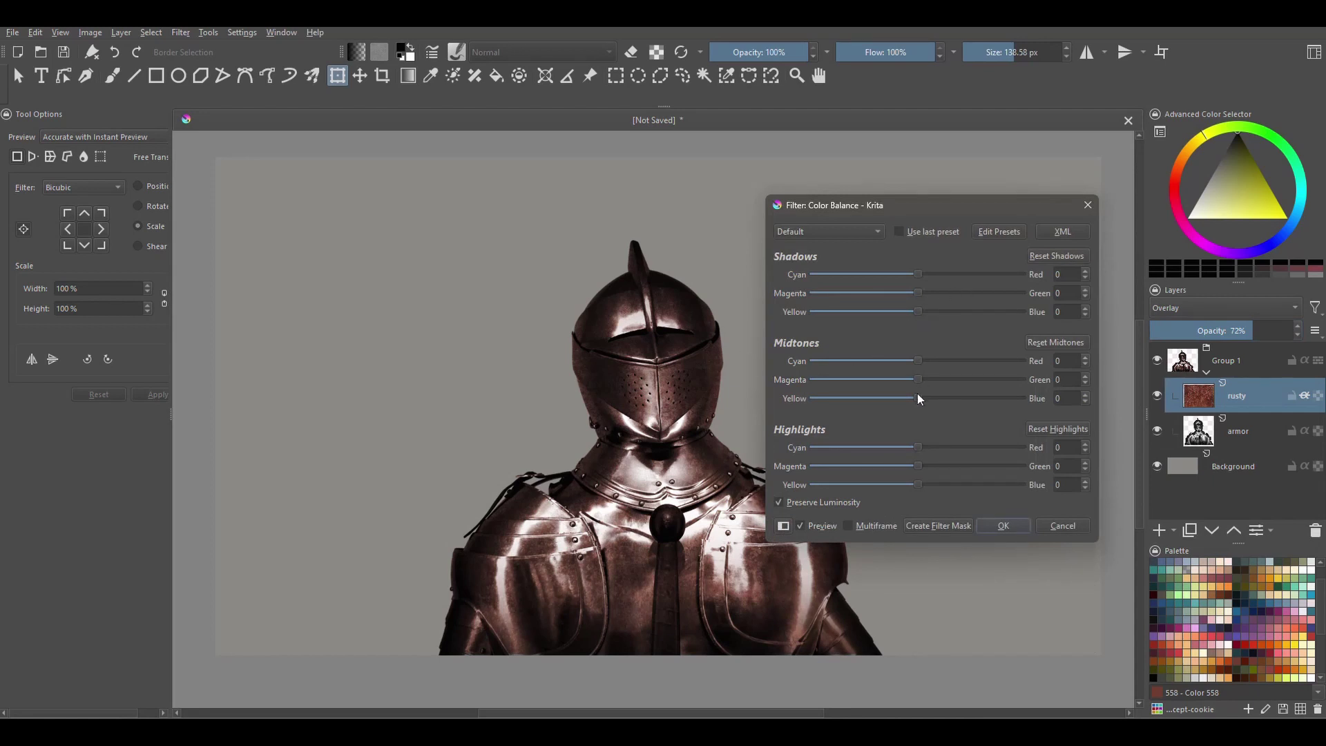
# Step: Apply Color Balance shifting midtones and highlights toward cyan and shadows toward yellow
pyautogui.moveTo(918, 361); pyautogui.dragTo(876, 362)
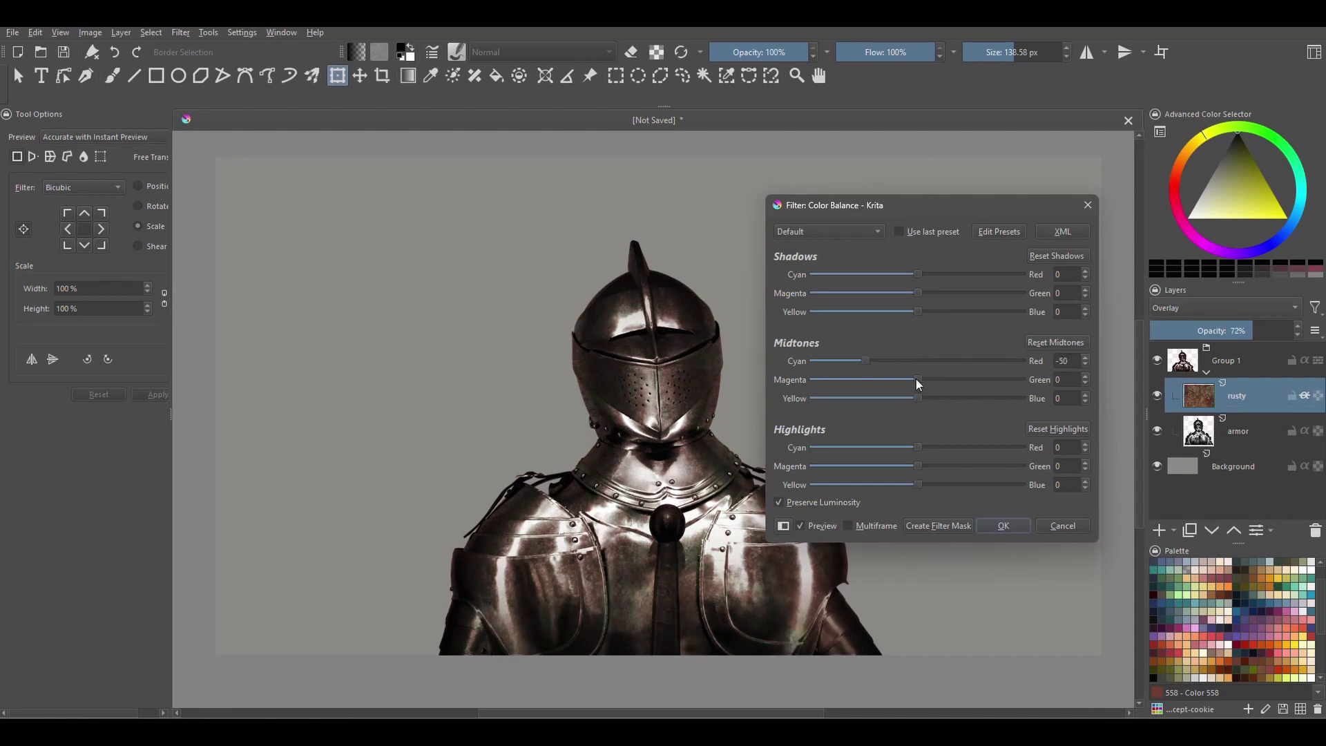
pyautogui.moveTo(918, 378); pyautogui.dragTo(885, 400)
pyautogui.moveTo(914, 445); pyautogui.dragTo(897, 487)
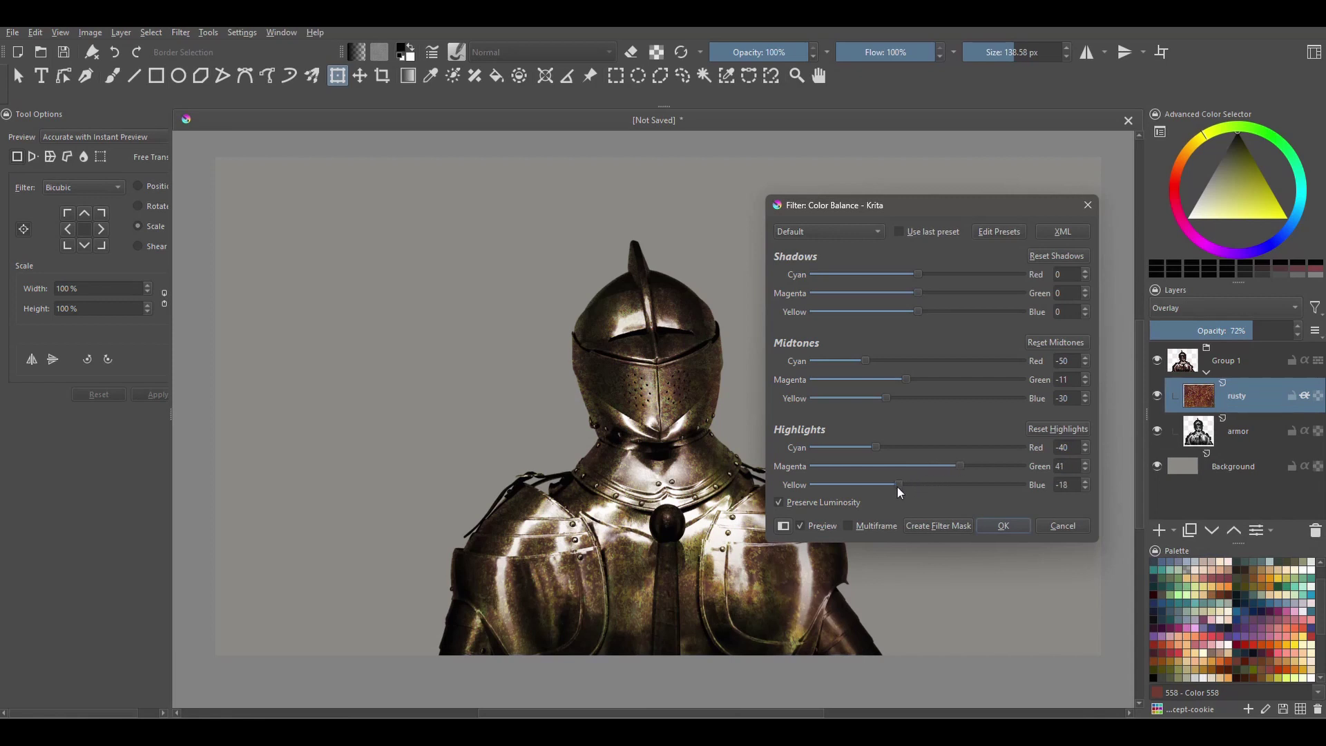
pyautogui.moveTo(918, 317); pyautogui.dragTo(930, 276)
pyautogui.click(1005, 525)
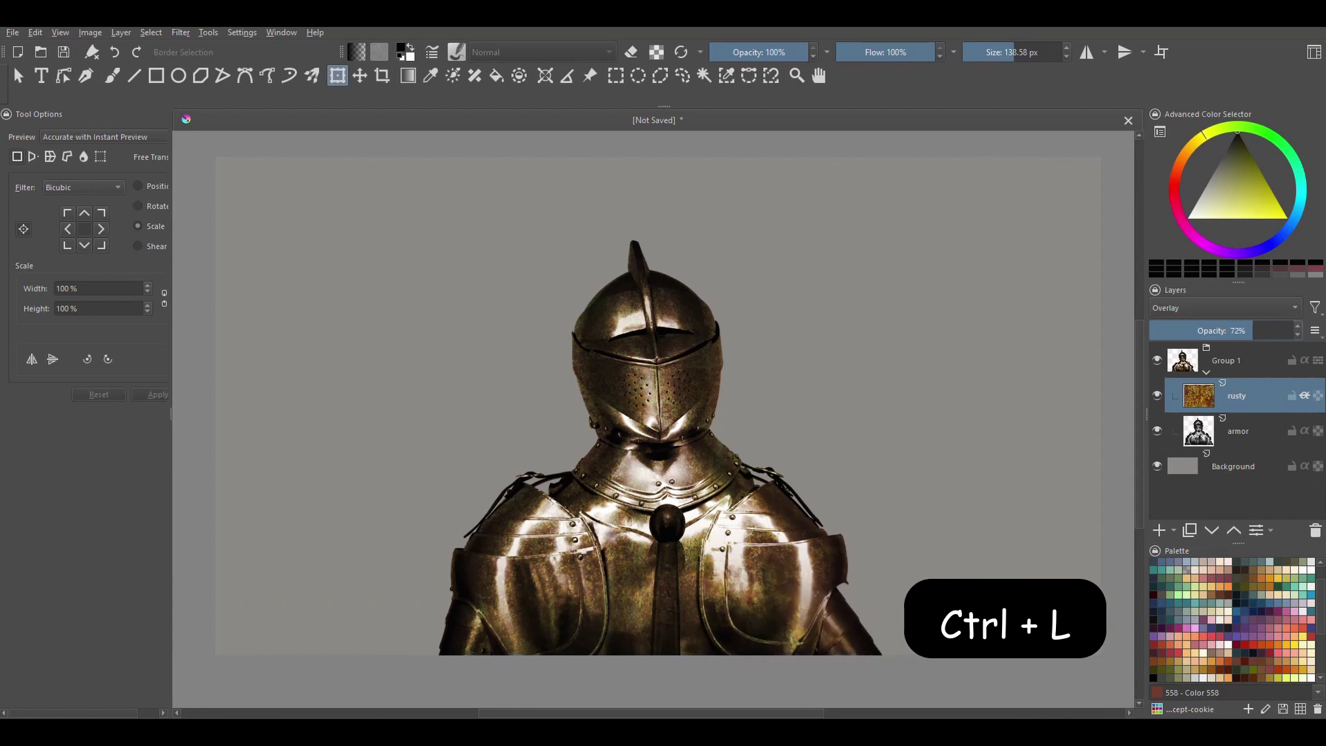
# Step: Apply Levels to the rusty layer with input black 56, gamma 1.818 and white 150
pyautogui.hotkey('ctrl', 'l')
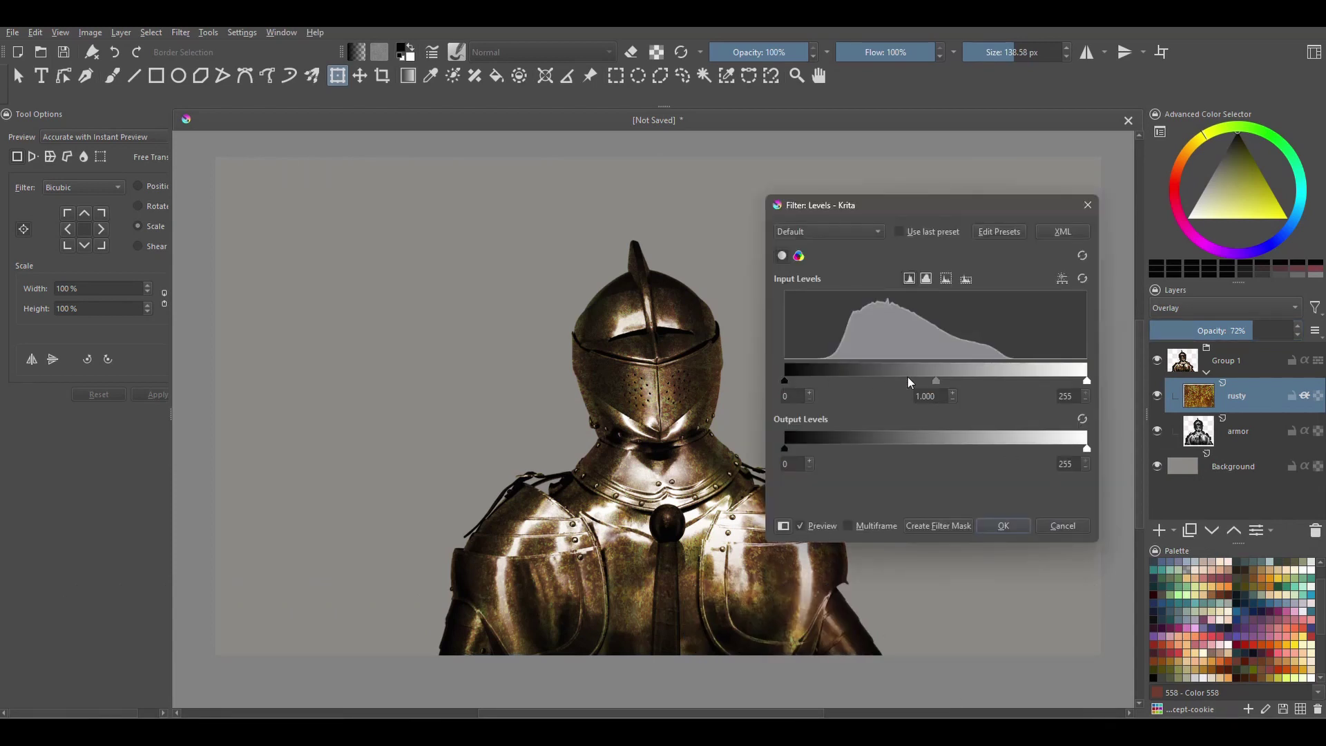
pyautogui.moveTo(938, 380); pyautogui.dragTo(870, 384)
pyautogui.moveTo(1086, 381); pyautogui.dragTo(962, 388)
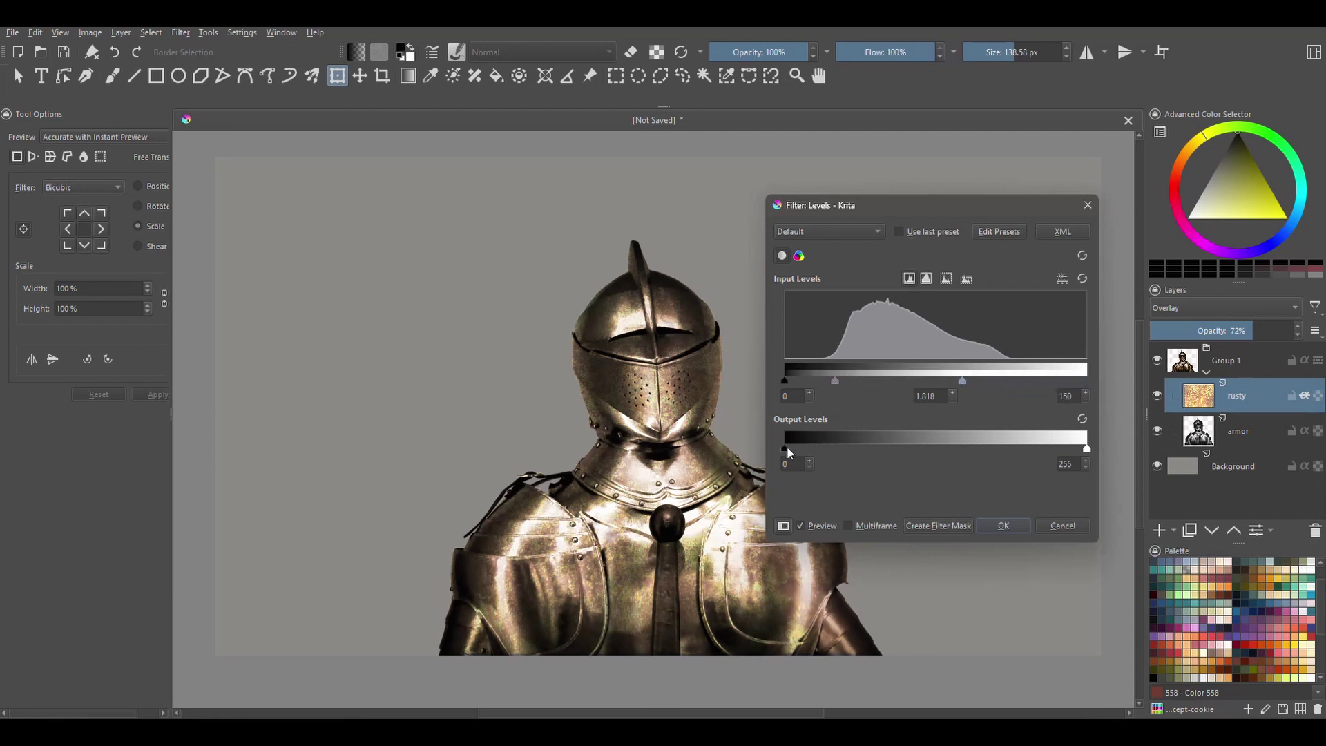
pyautogui.moveTo(785, 379); pyautogui.dragTo(851, 382)
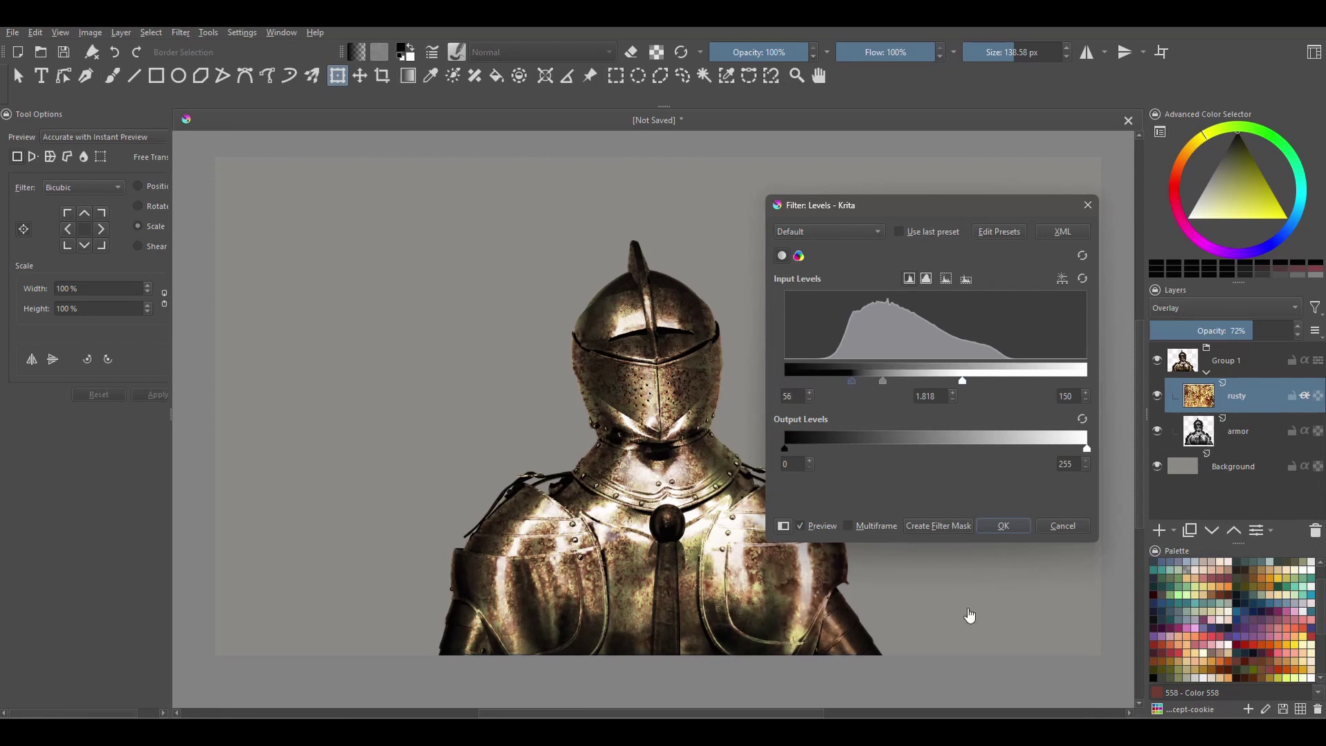
pyautogui.click(1007, 524)
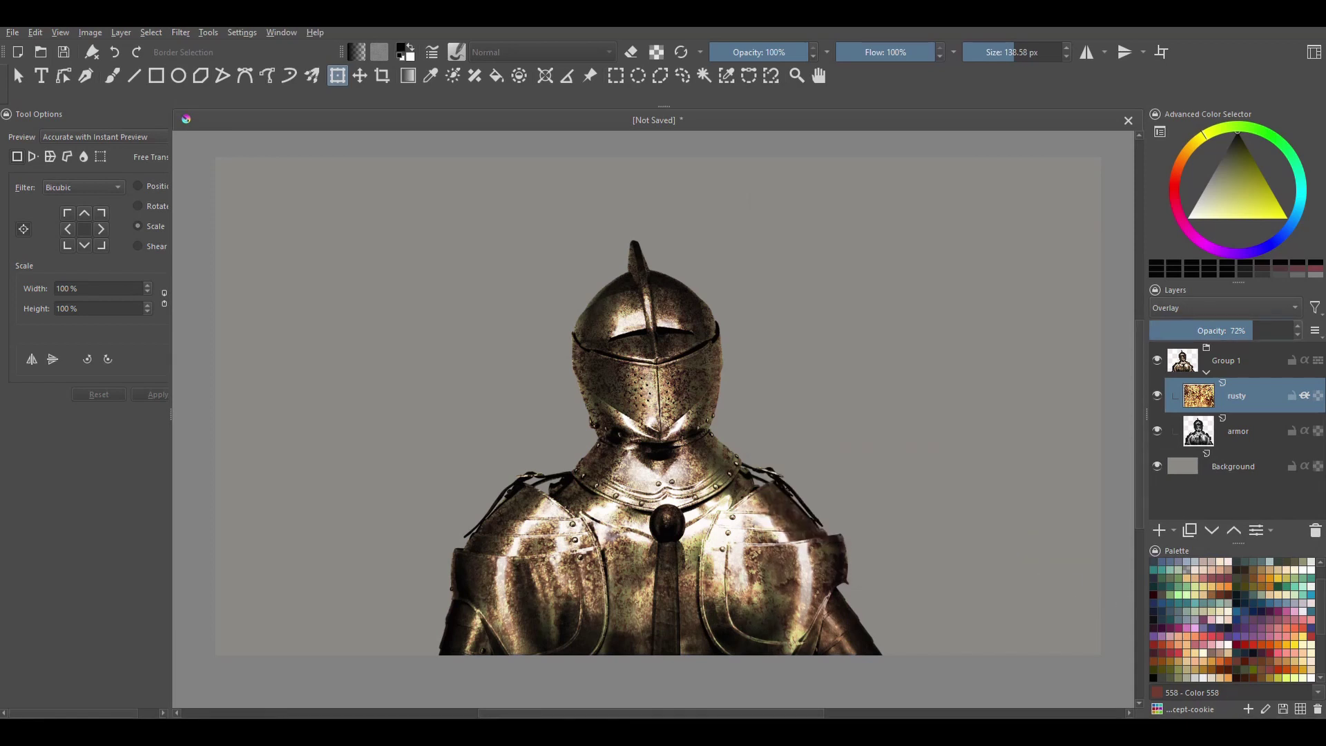